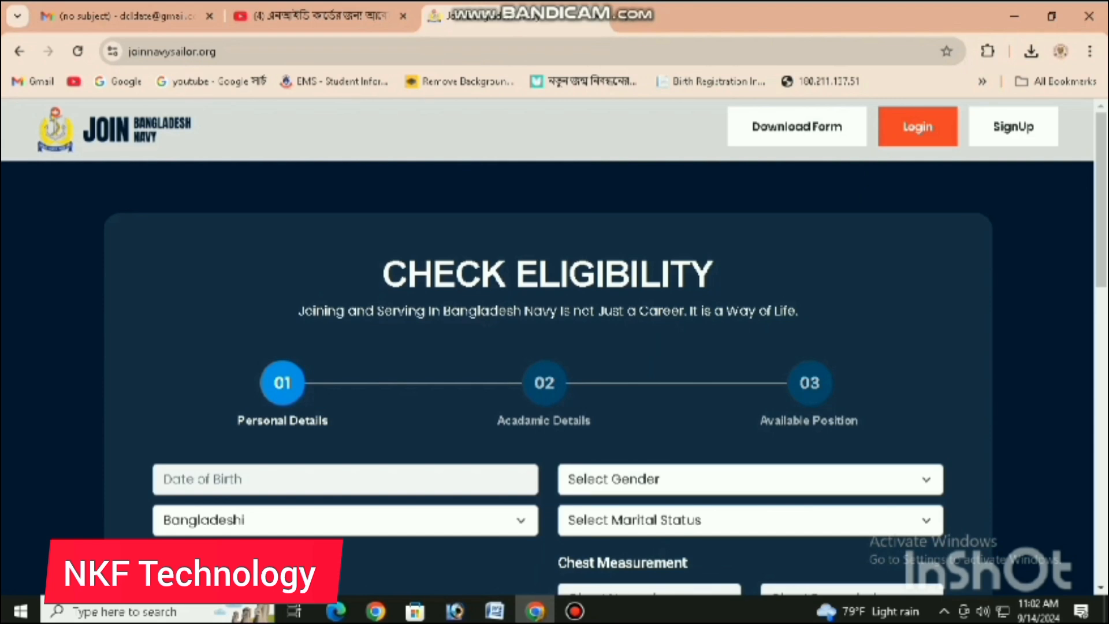
Step: Pick year 2007, month February and day 20 in the date-of-birth calendar
{"action": "scroll", "coordinate": [548, 346], "scroll_direction": "down", "scroll_amount": 1}
{"action": "scroll", "coordinate": [548, 347], "scroll_direction": "up", "scroll_amount": 1}
{"action": "left_click", "coordinate": [344, 480]}
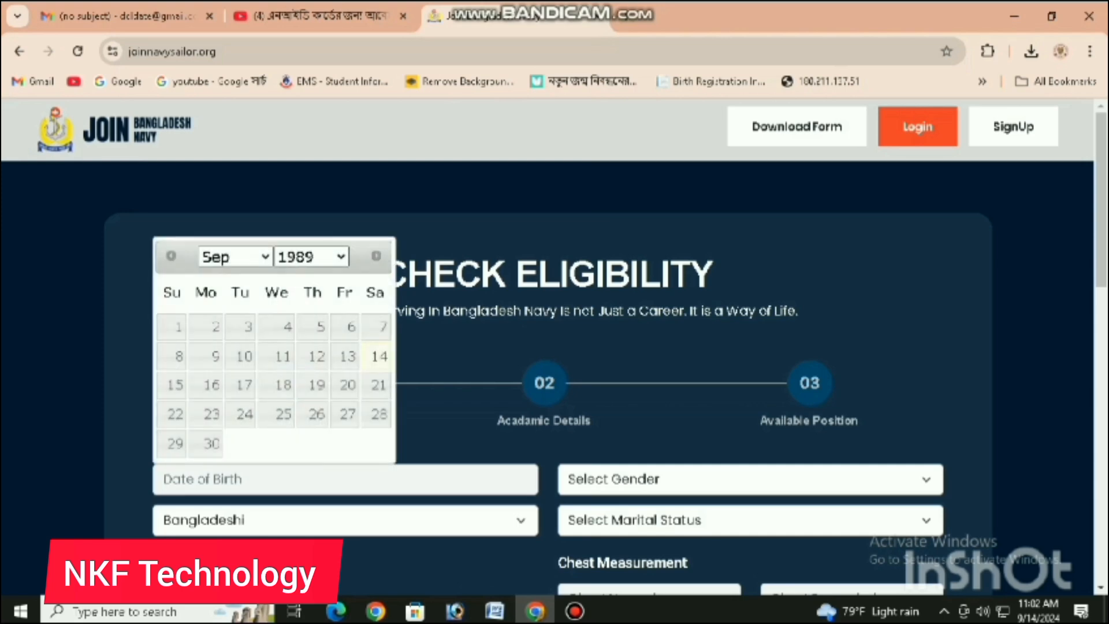
{"action": "left_click", "coordinate": [311, 257]}
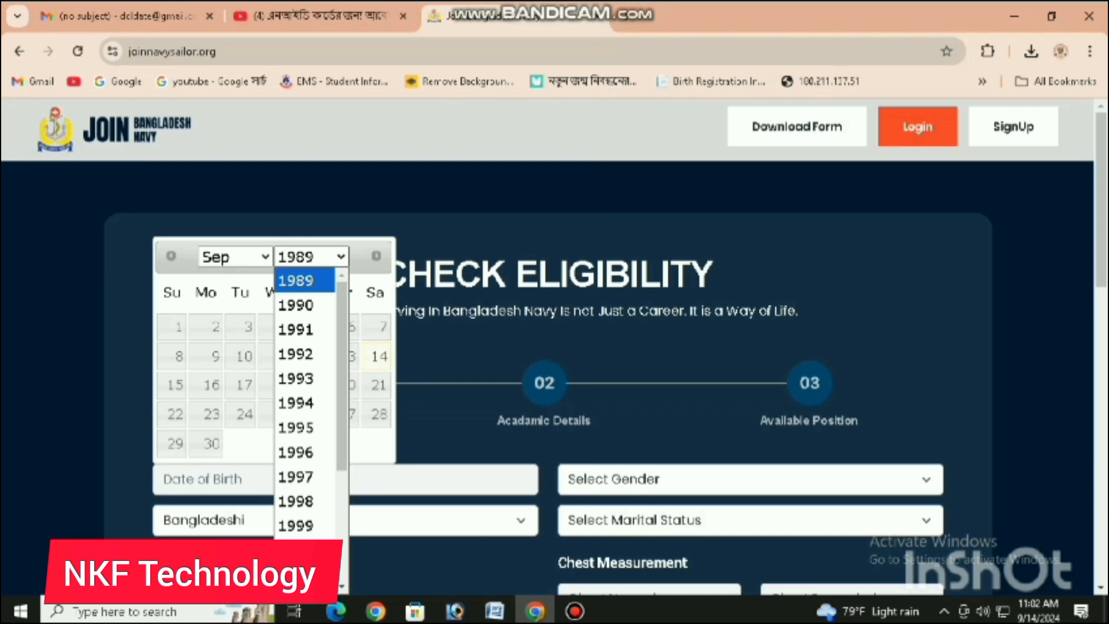
{"action": "type", "text": "2007"}
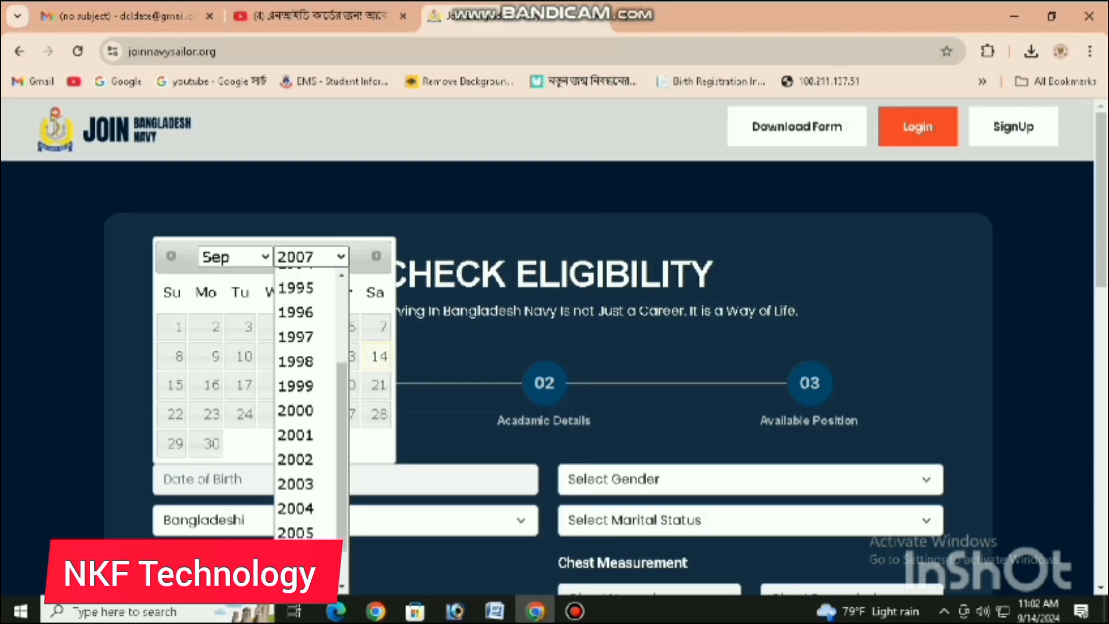
{"action": "left_click", "coordinate": [235, 257]}
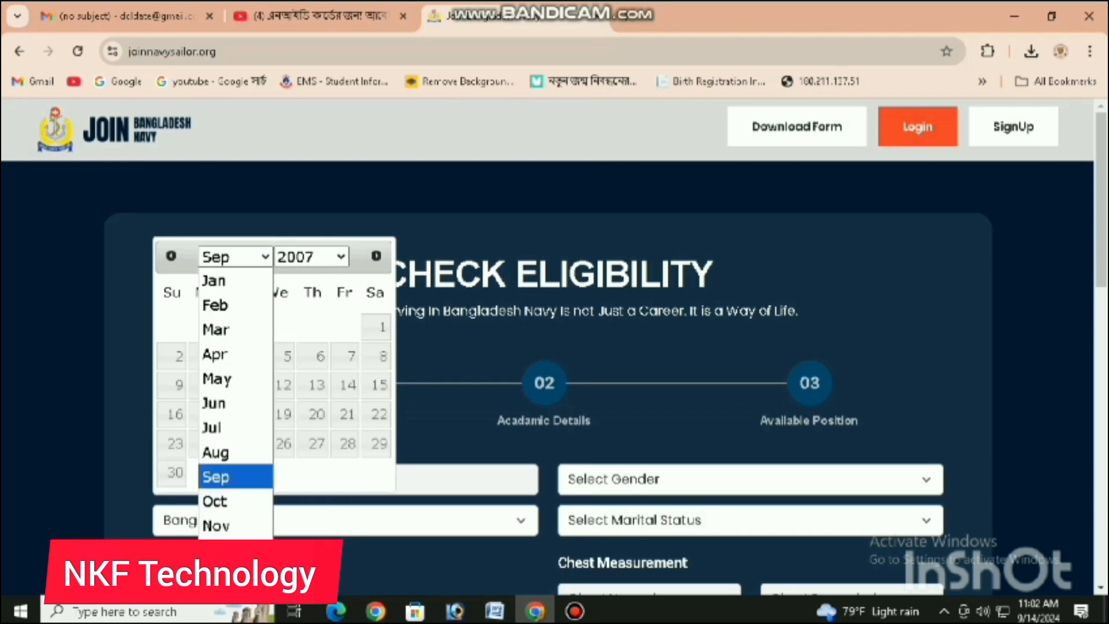
{"action": "left_click", "coordinate": [226, 305]}
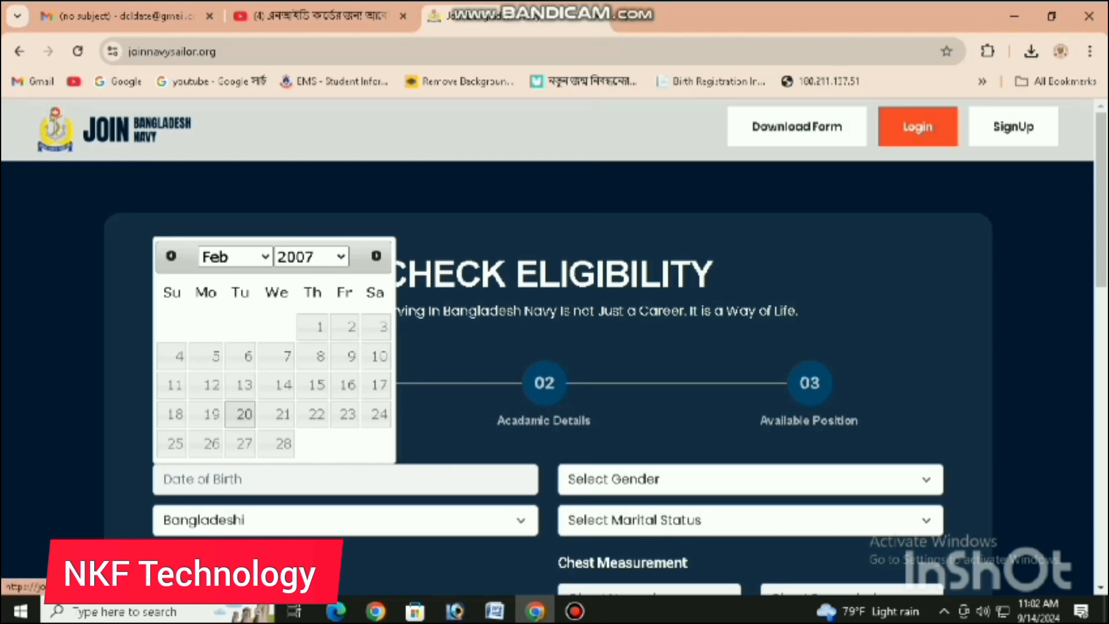
{"action": "left_click", "coordinate": [244, 414]}
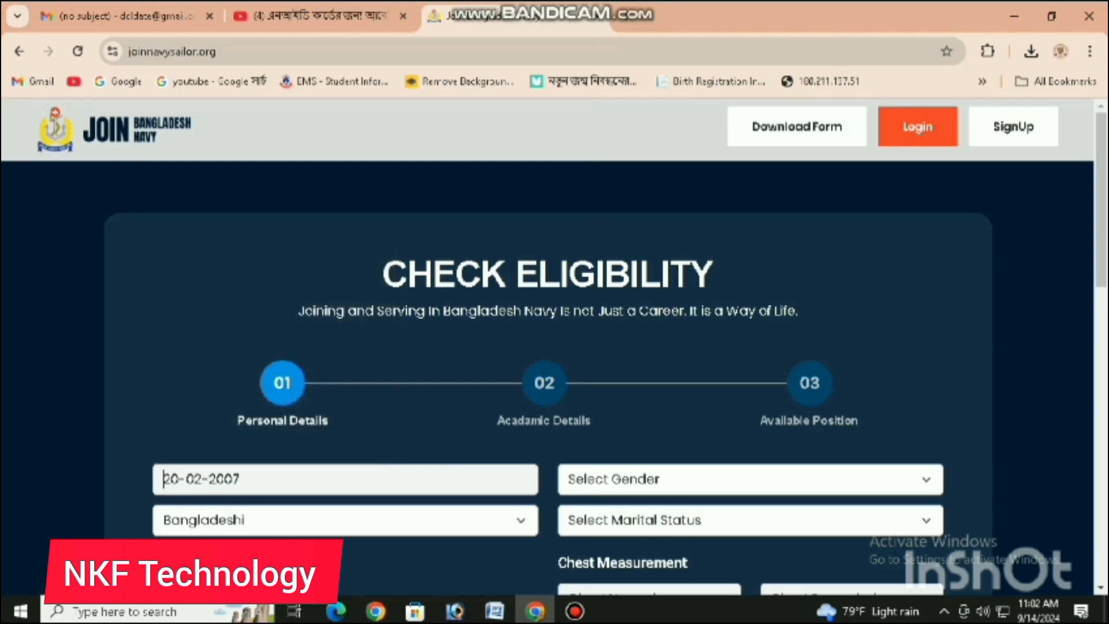
{"action": "scroll", "coordinate": [548, 346], "scroll_direction": "down", "scroll_amount": 1}
Step: Set gender to Male and marital status to Unmarried
{"action": "left_click", "coordinate": [750, 430]}
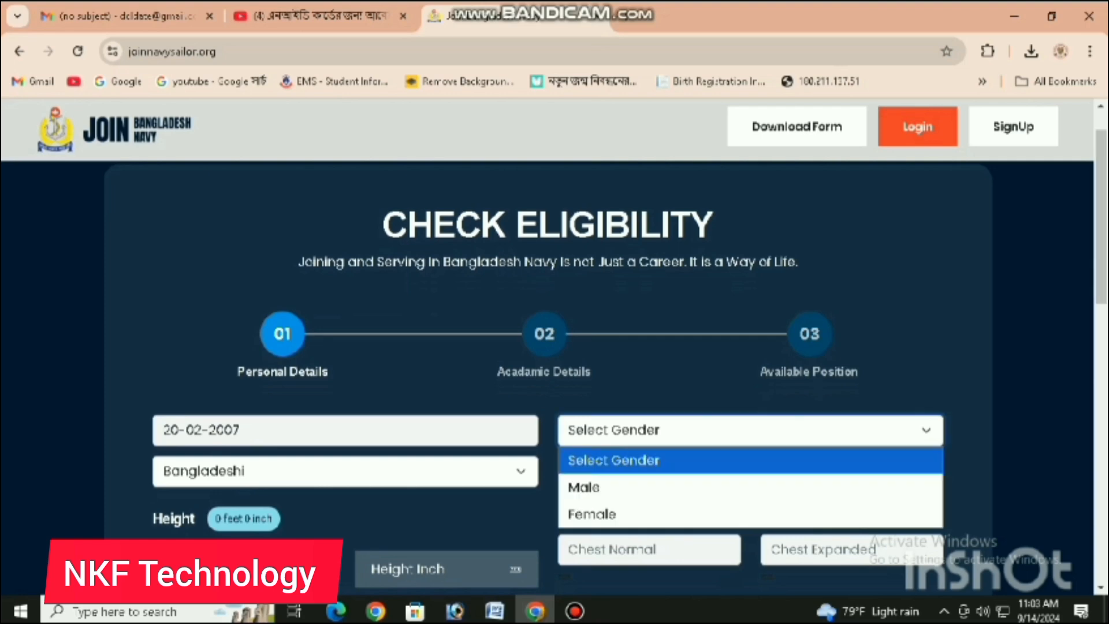
{"action": "left_click", "coordinate": [584, 487]}
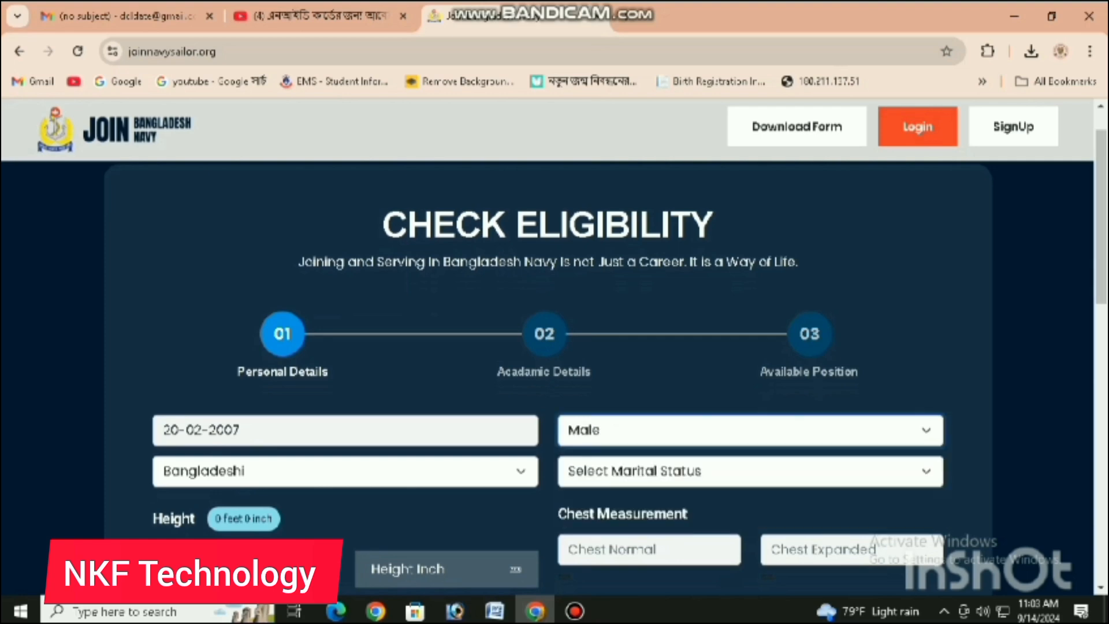
{"action": "left_click", "coordinate": [750, 471]}
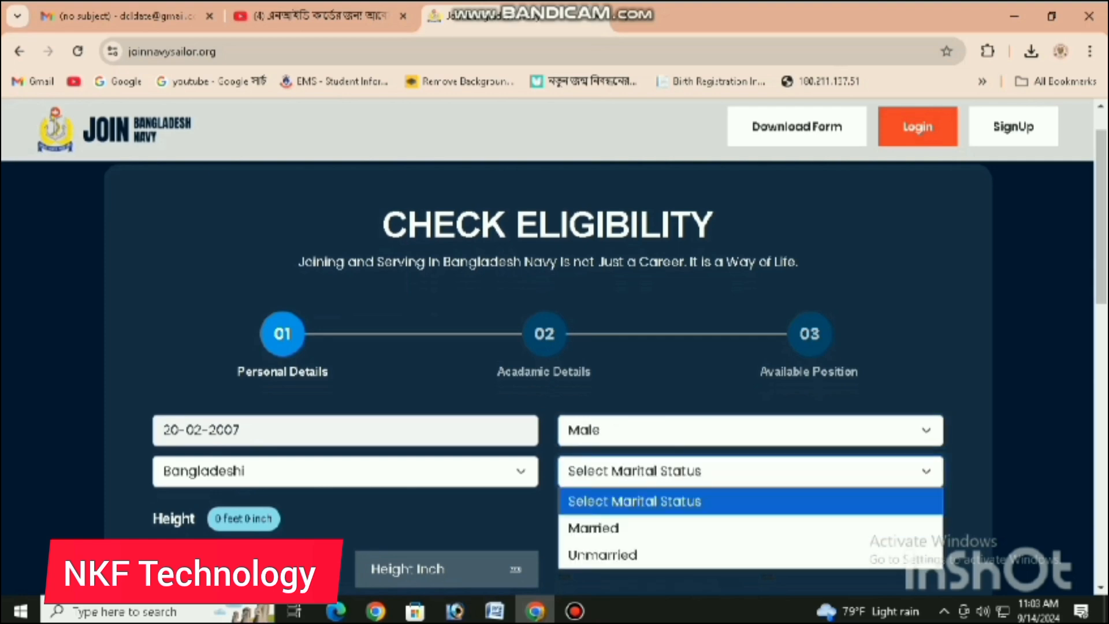
{"action": "left_click", "coordinate": [602, 554]}
Step: Enter height as 5 feet 6 inches and select 6/6 eye power
{"action": "scroll", "coordinate": [548, 346], "scroll_direction": "down", "scroll_amount": 1}
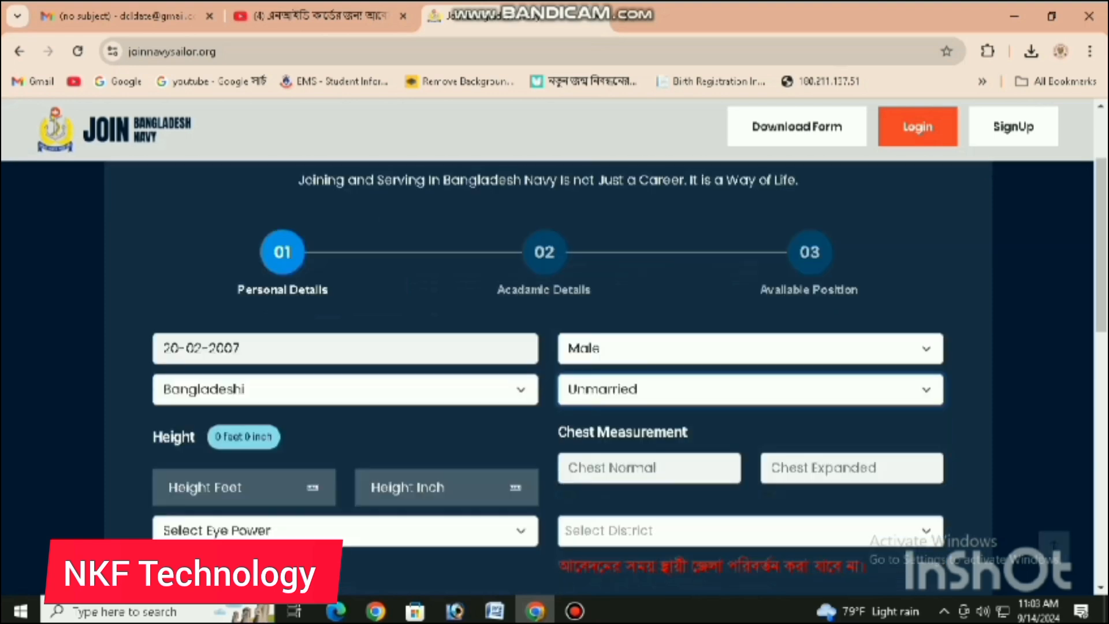
{"action": "left_click", "coordinate": [244, 487]}
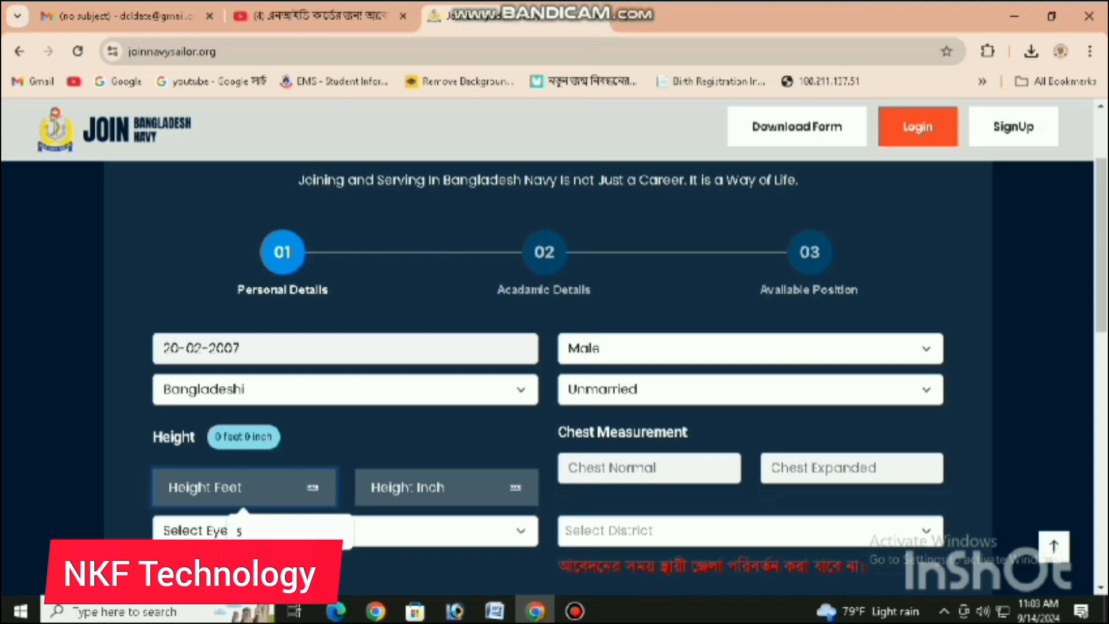
{"action": "type", "text": "5"}
{"action": "left_click", "coordinate": [446, 488]}
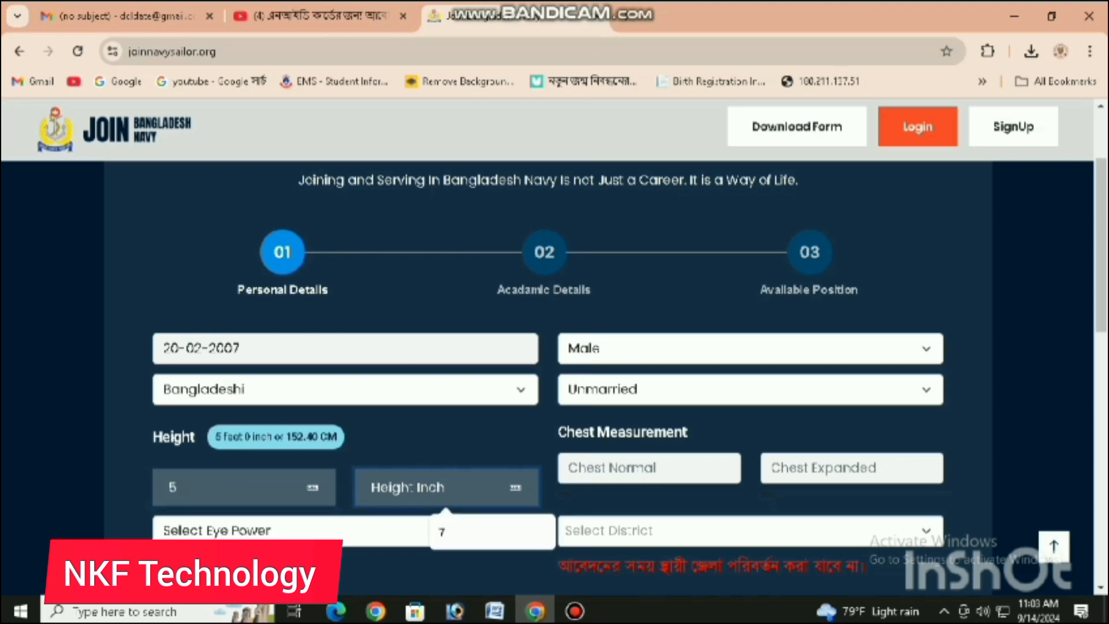
{"action": "type", "text": "6"}
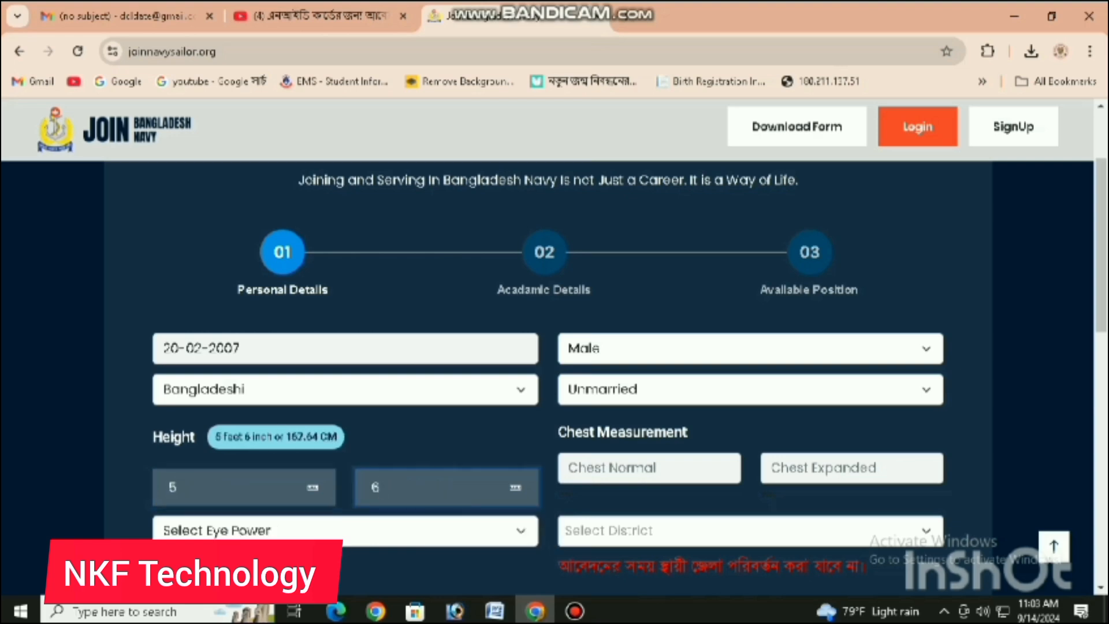
{"action": "scroll", "coordinate": [554, 375], "scroll_direction": "down", "scroll_amount": 1}
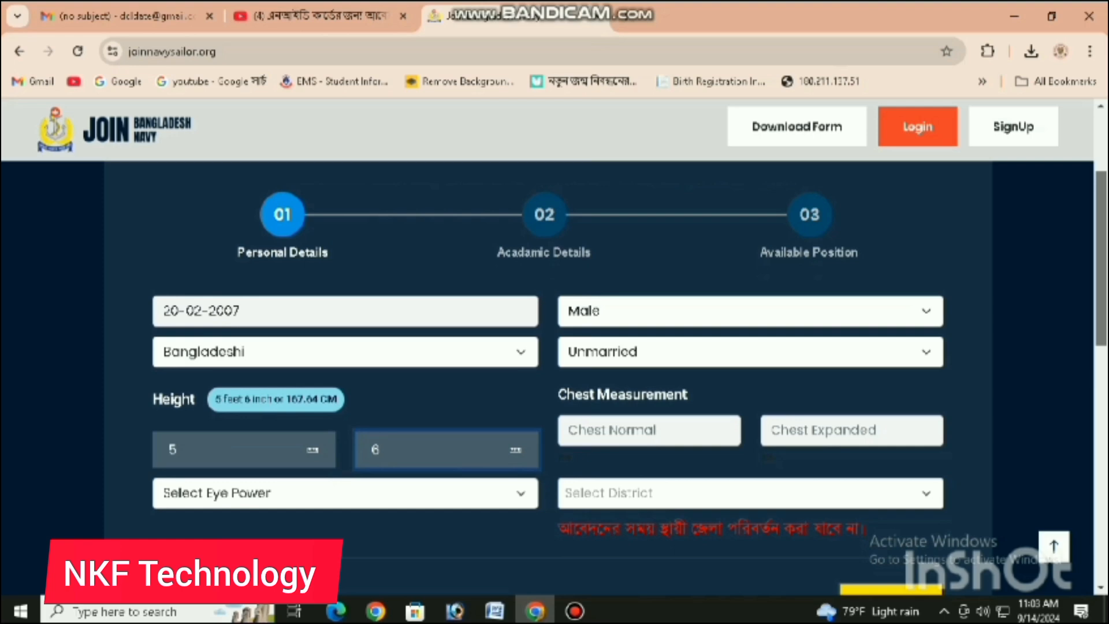
{"action": "left_click", "coordinate": [346, 493]}
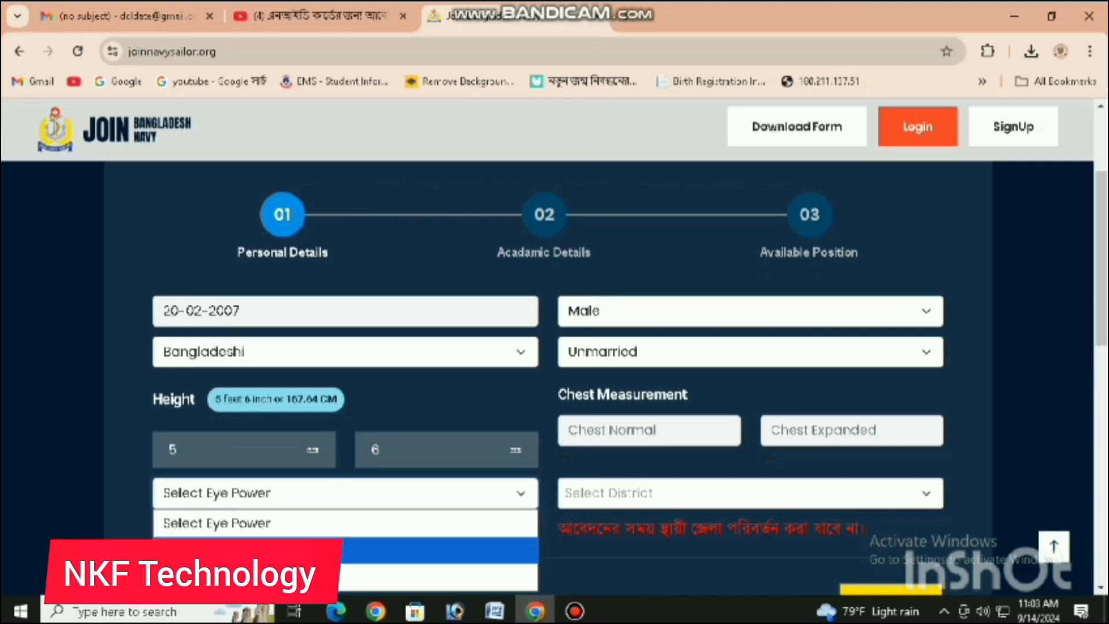
{"action": "left_click", "coordinate": [249, 550]}
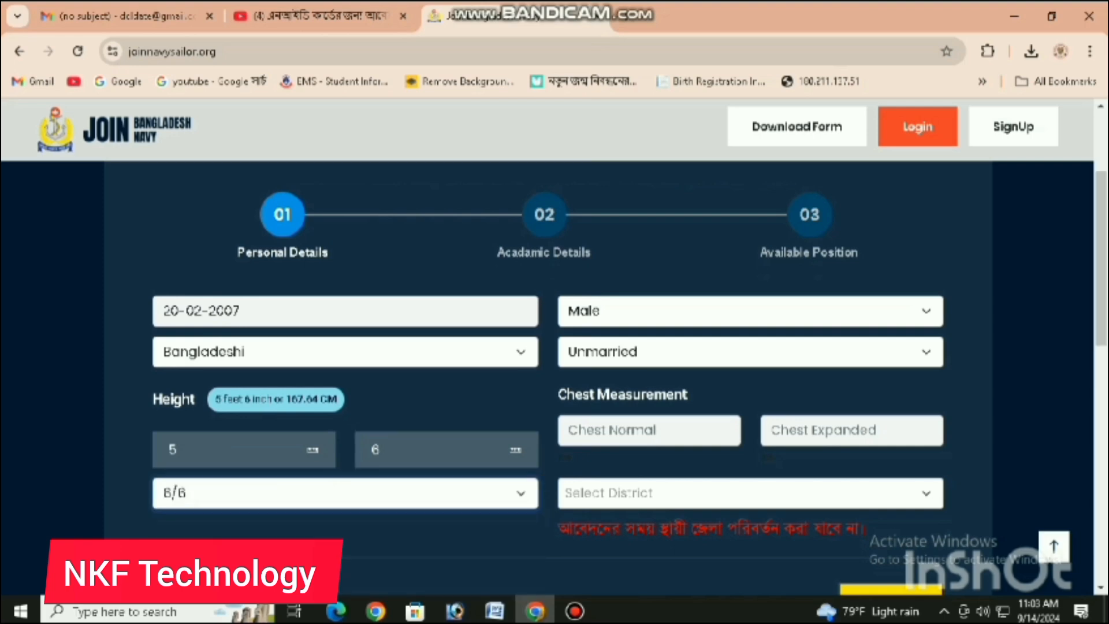
{"action": "scroll", "coordinate": [547, 378], "scroll_direction": "down", "scroll_amount": 1}
Step: Enter chest measurements of 34 normal and 36 expanded
{"action": "left_click", "coordinate": [649, 347]}
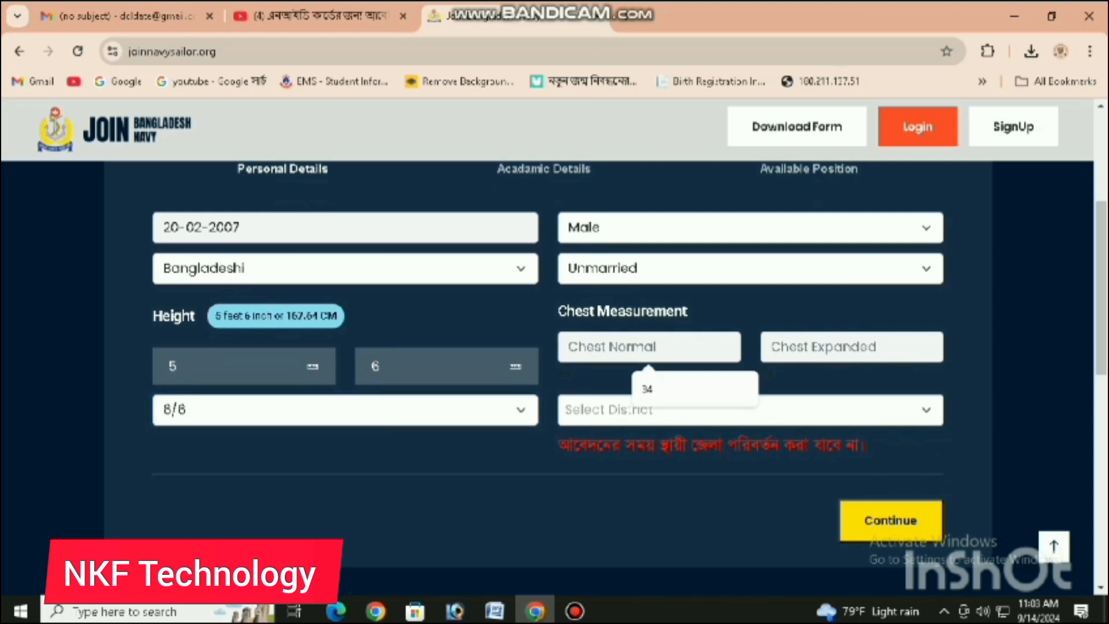
{"action": "type", "text": "36"}
{"action": "key", "text": "BackSpace"}
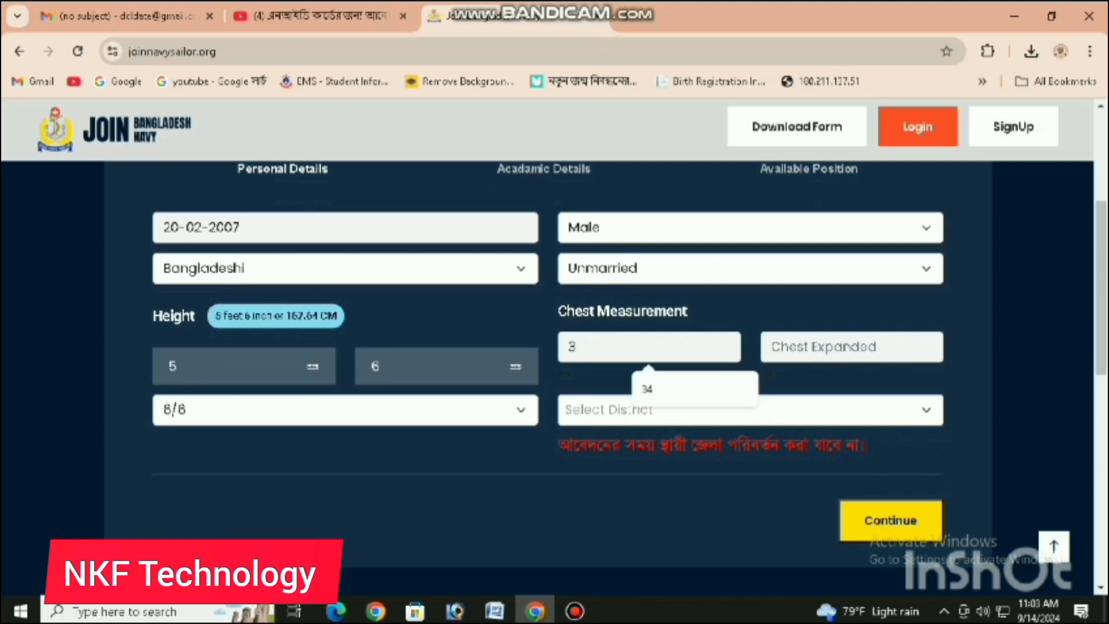
{"action": "type", "text": "4"}
{"action": "left_click", "coordinate": [851, 347]}
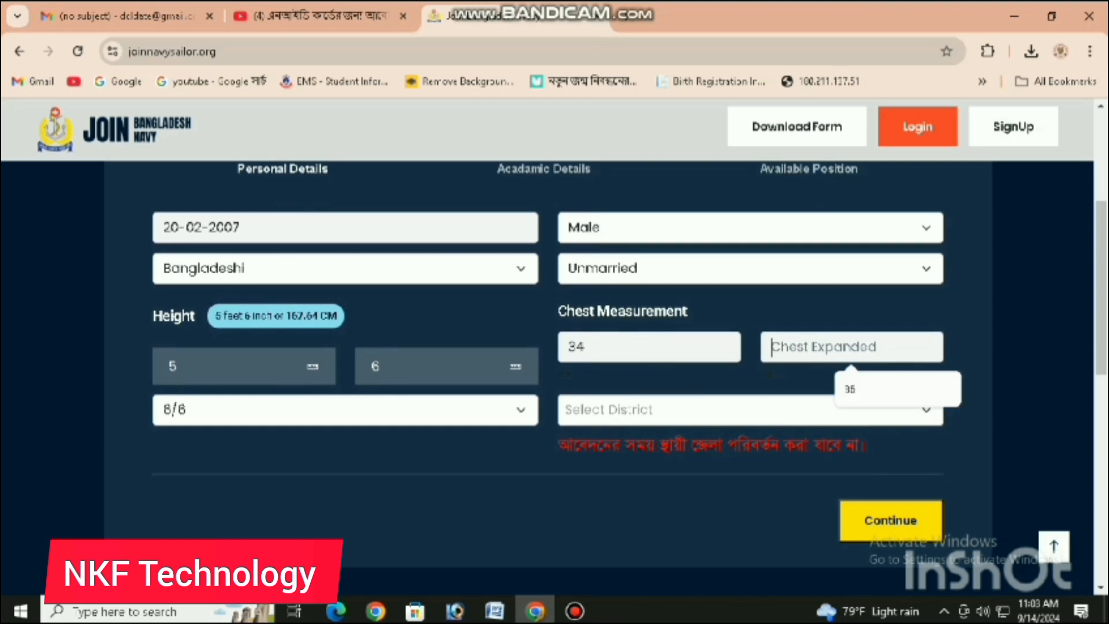
{"action": "type", "text": "36"}
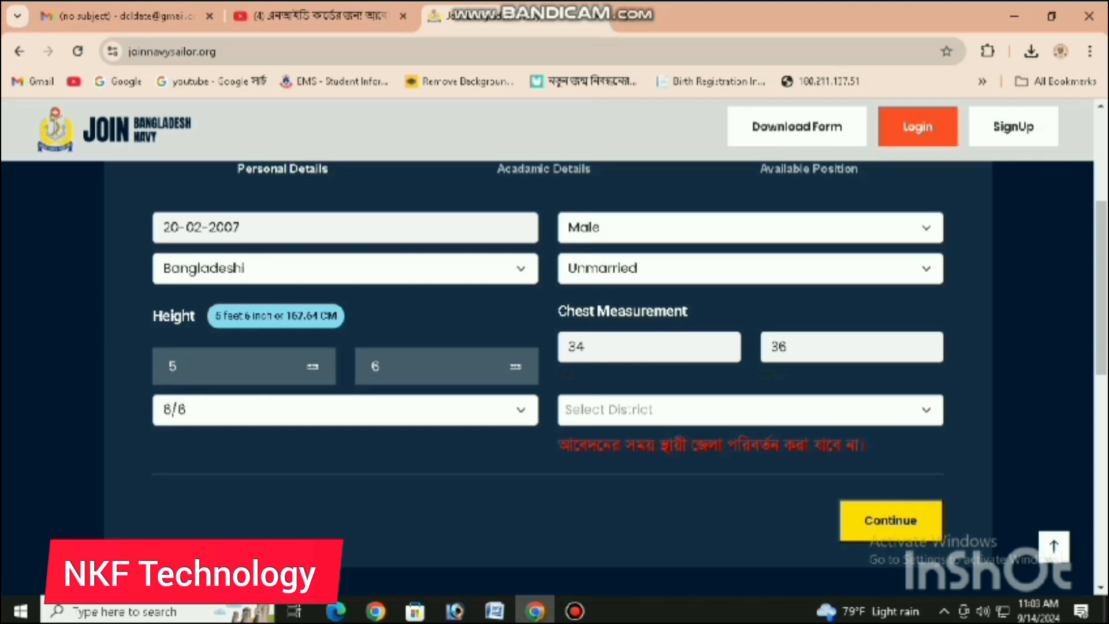
Step: Search the district list for 'ch' and select Chandpur
{"action": "scroll", "coordinate": [548, 347], "scroll_direction": "down", "scroll_amount": 2}
{"action": "scroll", "coordinate": [548, 338], "scroll_direction": "up", "scroll_amount": 1}
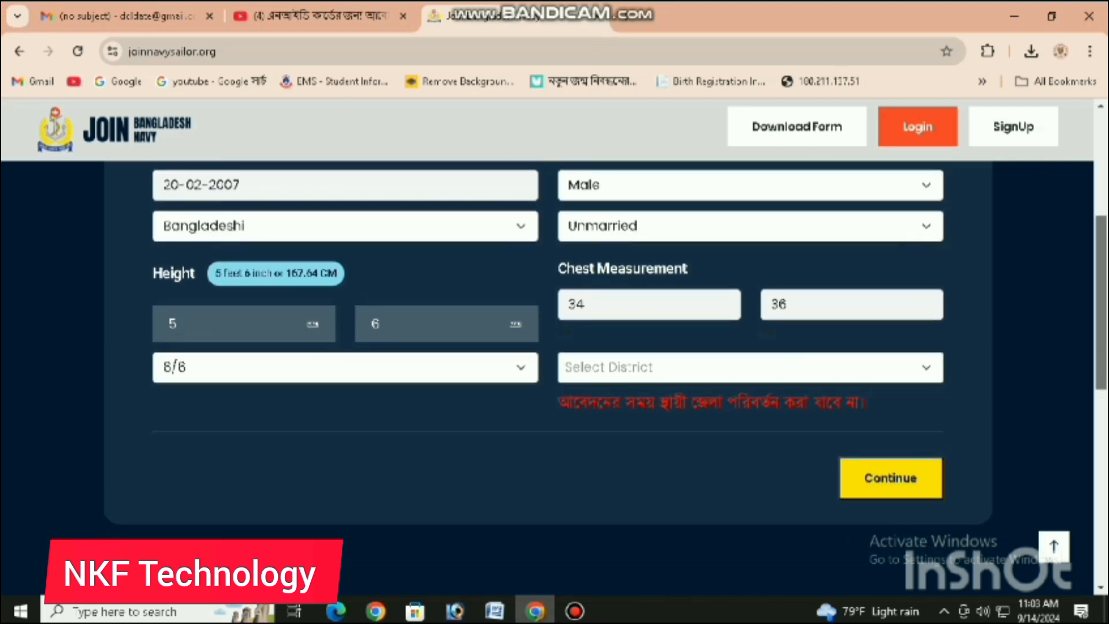
{"action": "left_click", "coordinate": [749, 367]}
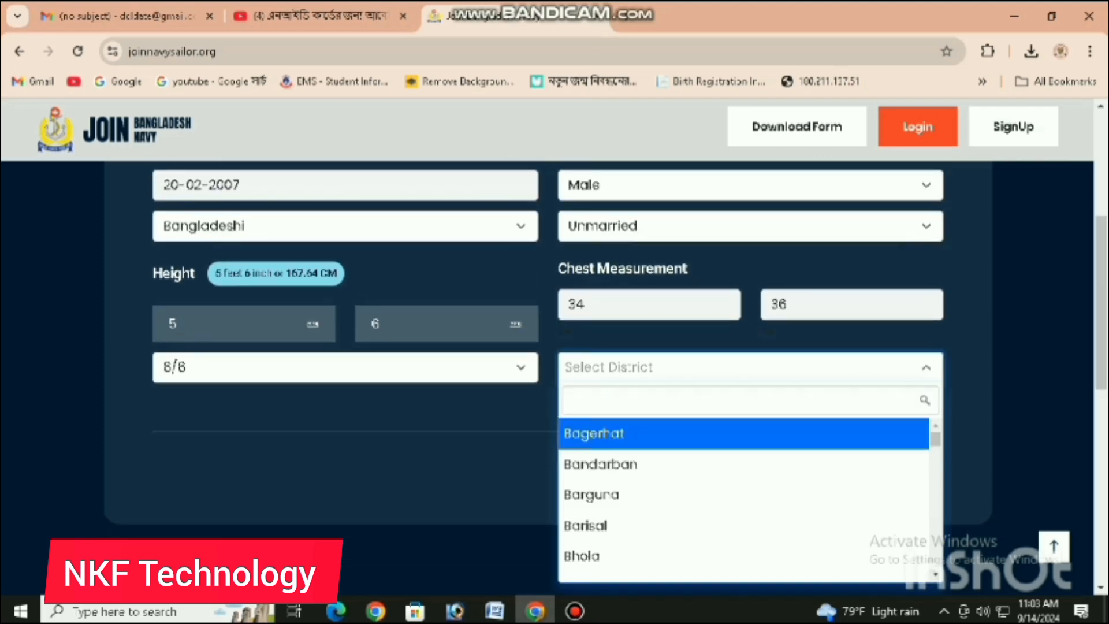
{"action": "left_click", "coordinate": [750, 368]}
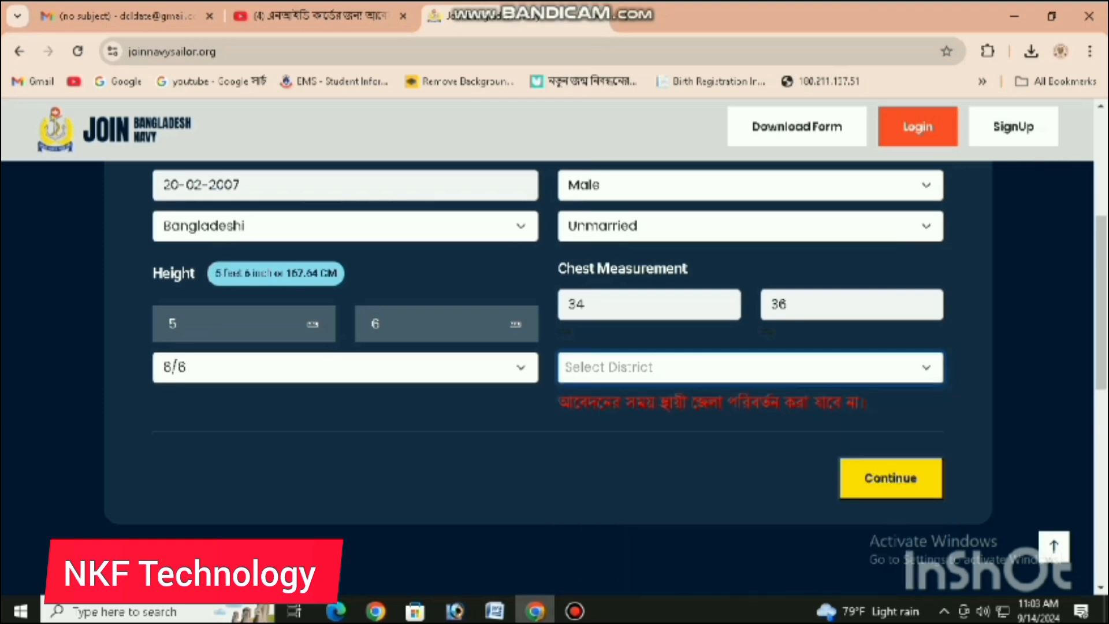
{"action": "left_click", "coordinate": [750, 367]}
{"action": "left_click", "coordinate": [749, 368]}
{"action": "left_click", "coordinate": [750, 368]}
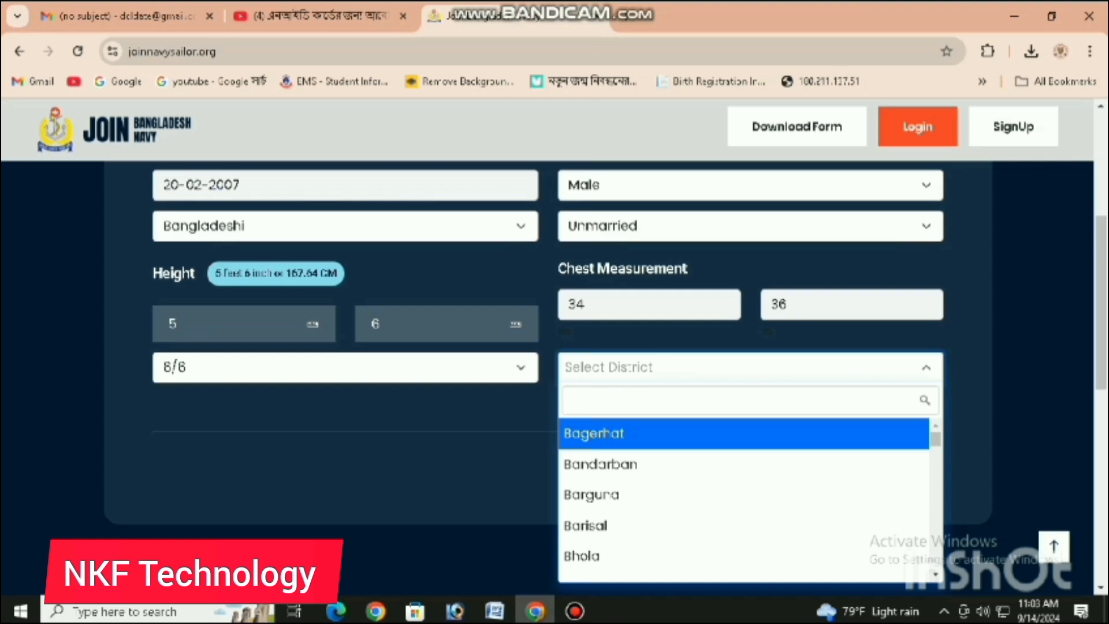
{"action": "type", "text": "ch"}
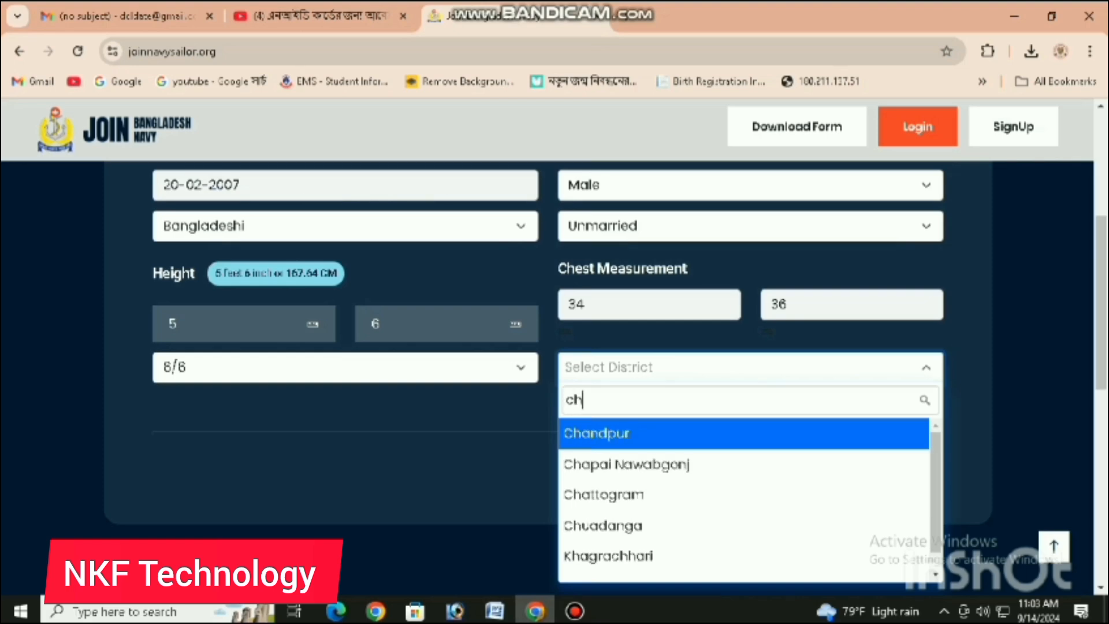
{"action": "key", "text": "Return"}
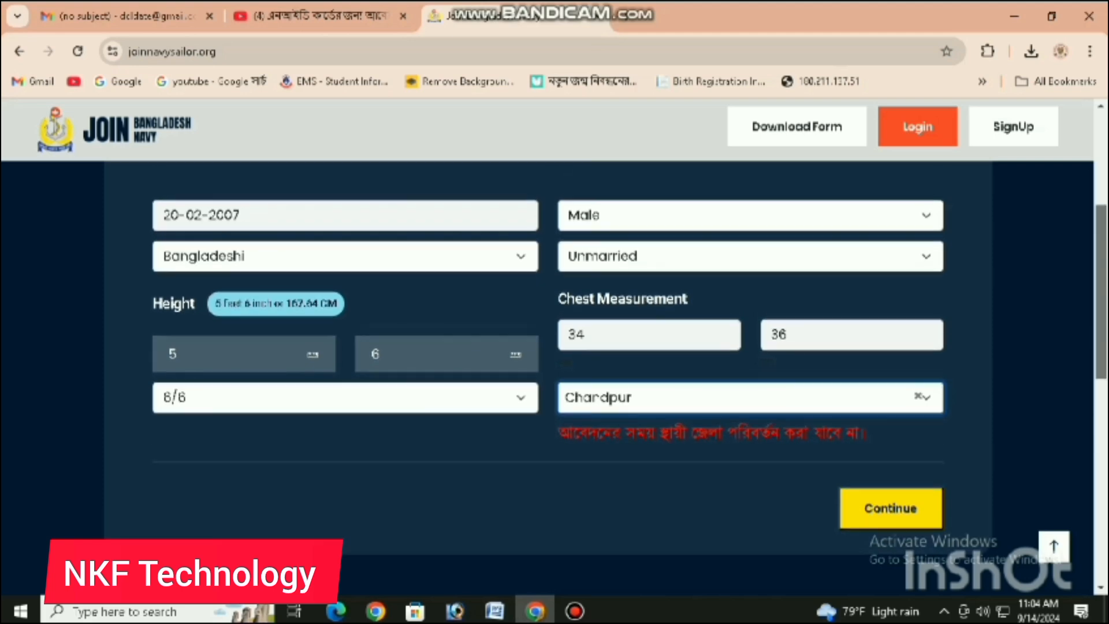
{"action": "scroll", "coordinate": [547, 347], "scroll_direction": "up", "scroll_amount": 1}
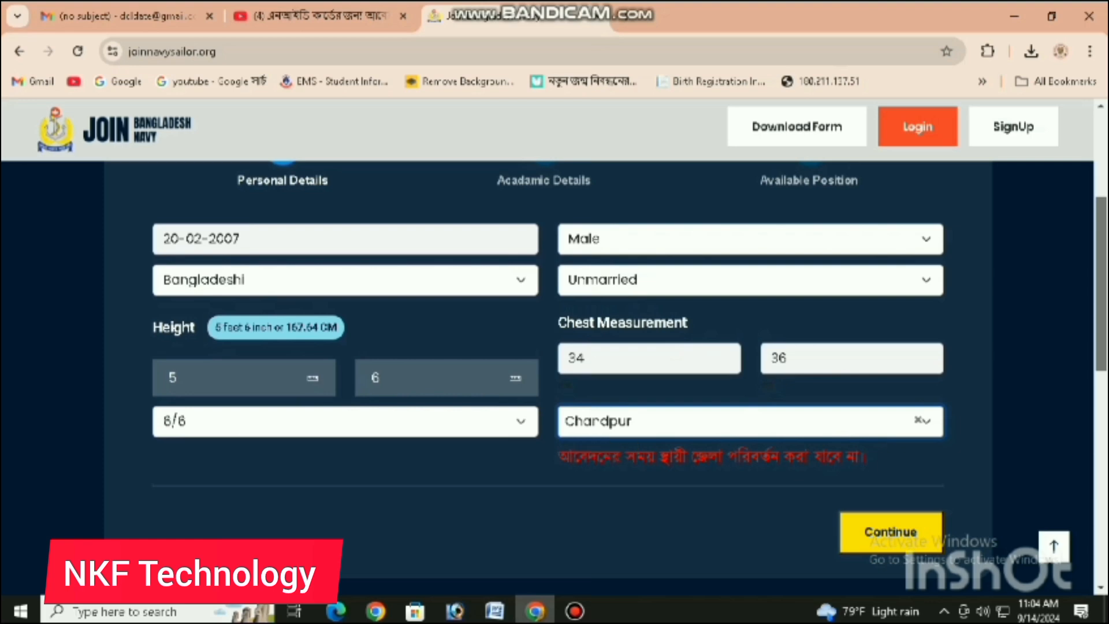
Step: Submit personal details, then mark JSC as Pass, SSC group Science and SSC result 3.39
{"action": "left_click", "coordinate": [891, 532]}
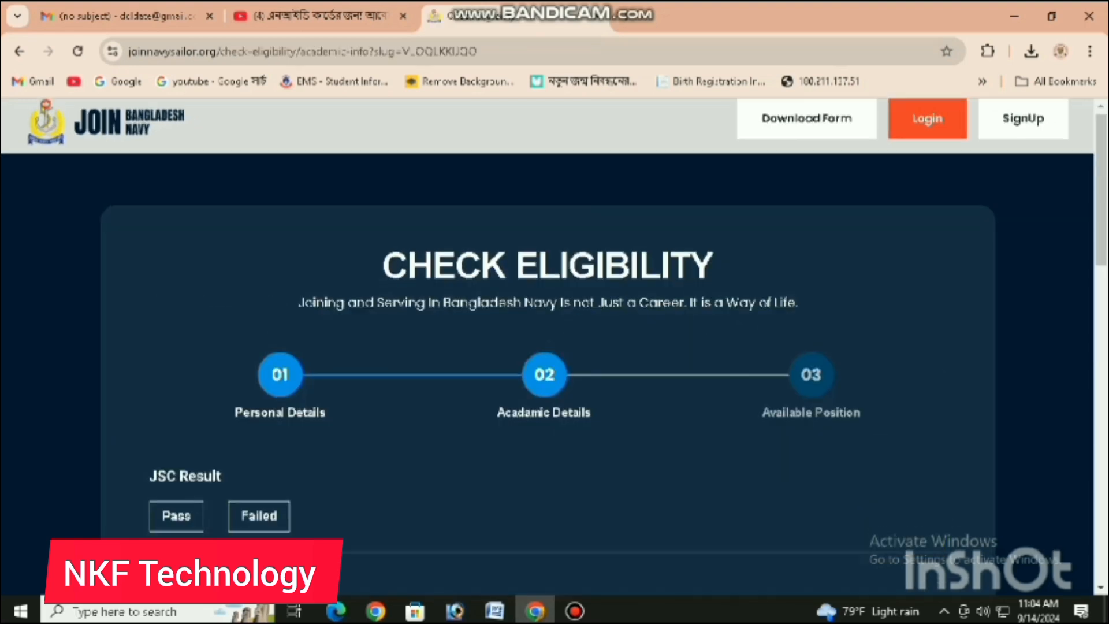
{"action": "scroll", "coordinate": [553, 346], "scroll_direction": "down", "scroll_amount": 4}
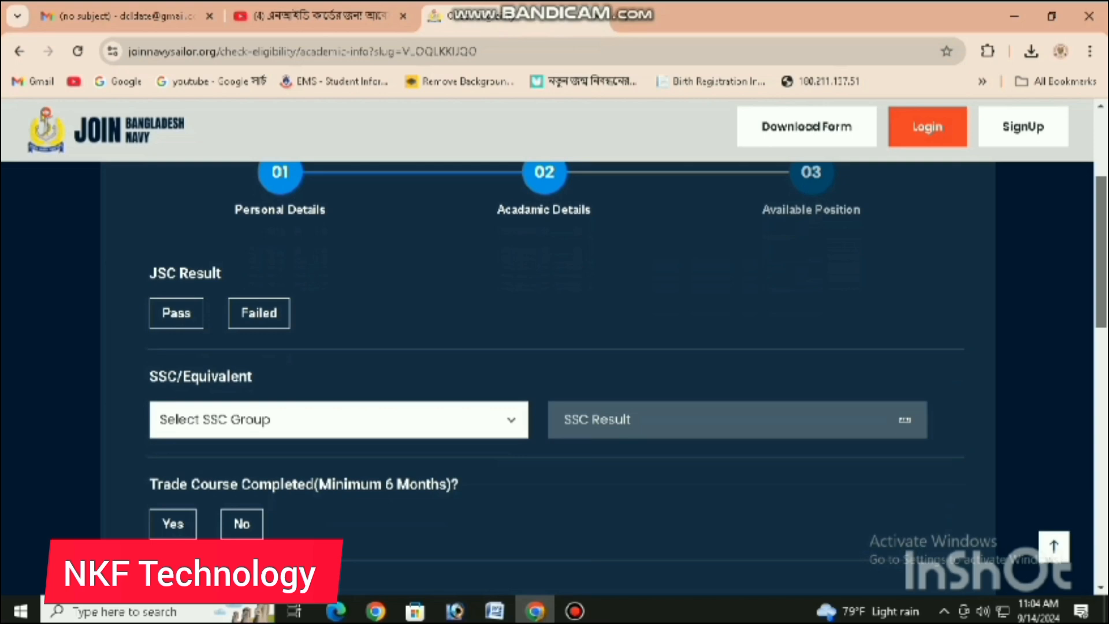
{"action": "left_click", "coordinate": [171, 314]}
{"action": "left_click_drag", "start_coordinate": [1102, 251], "coordinate": [1101, 263]}
{"action": "left_click", "coordinate": [338, 382]}
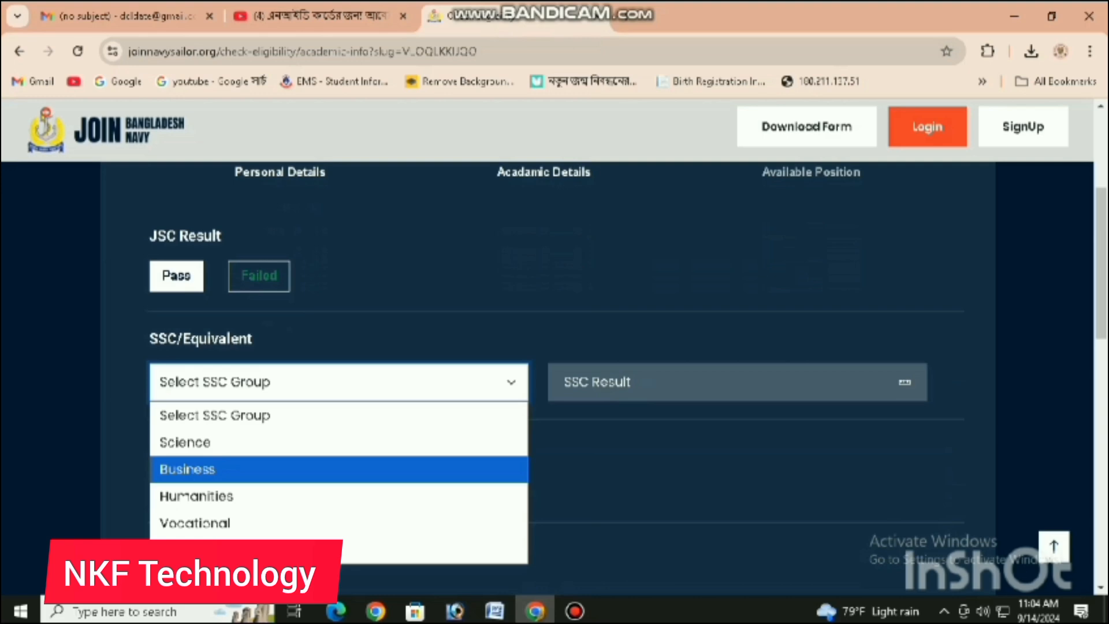
{"action": "left_click", "coordinate": [339, 443]}
{"action": "left_click", "coordinate": [737, 382]}
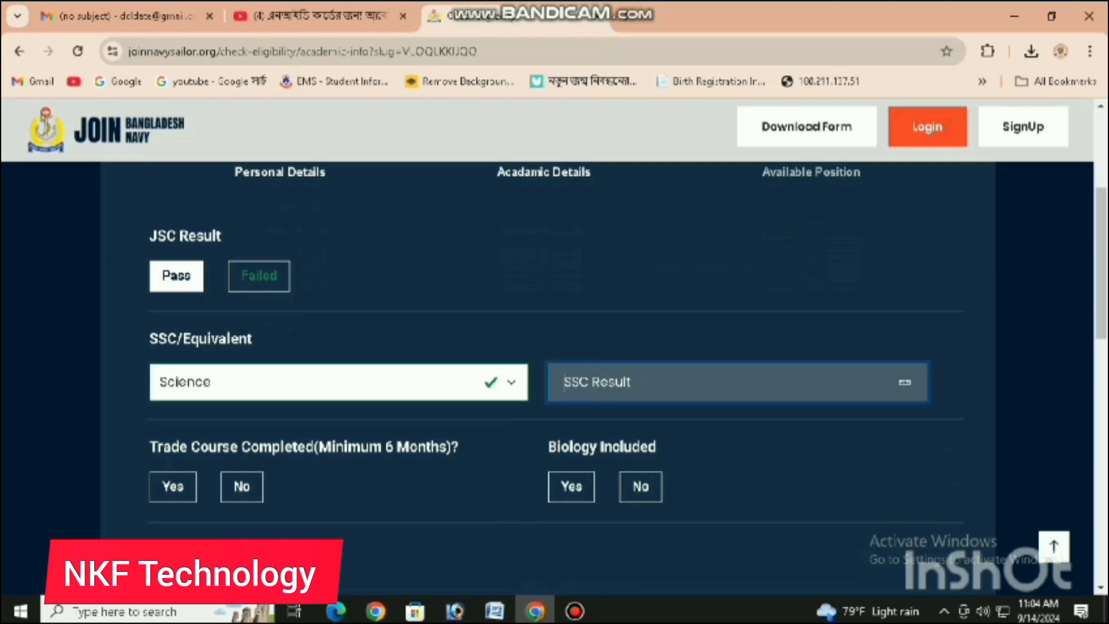
{"action": "type", "text": "3.39"}
{"action": "scroll", "coordinate": [555, 375], "scroll_direction": "down", "scroll_amount": 1}
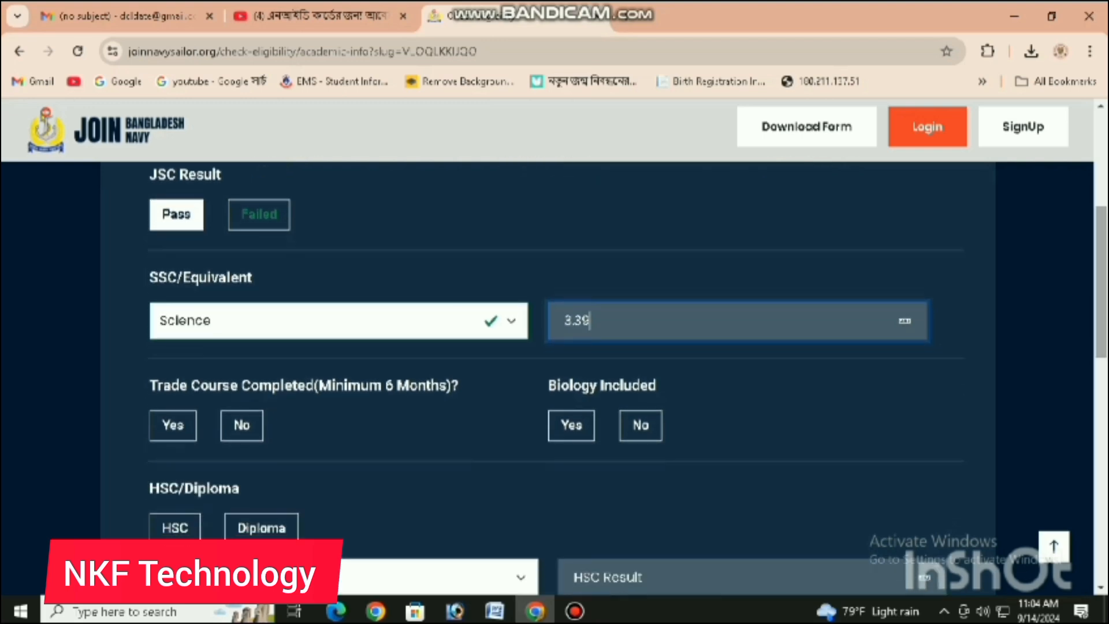
Step: Answer No for trade course and Yes for biology, then continue to the eligible departments
{"action": "left_click", "coordinate": [242, 426]}
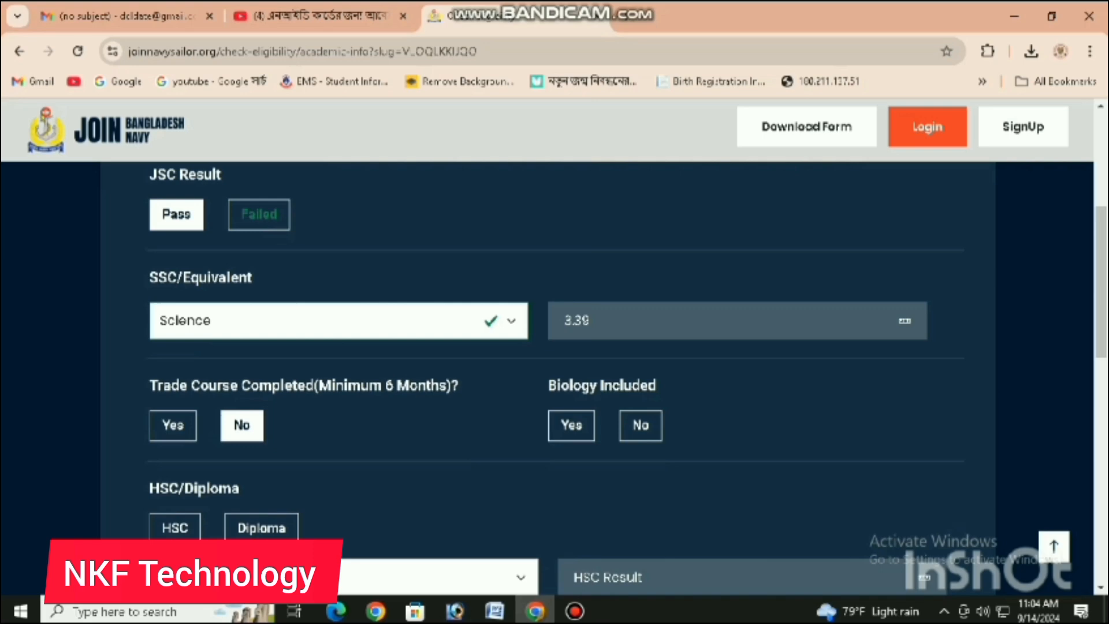
{"action": "left_click", "coordinate": [571, 425]}
{"action": "scroll", "coordinate": [628, 378], "scroll_direction": "down", "scroll_amount": 2}
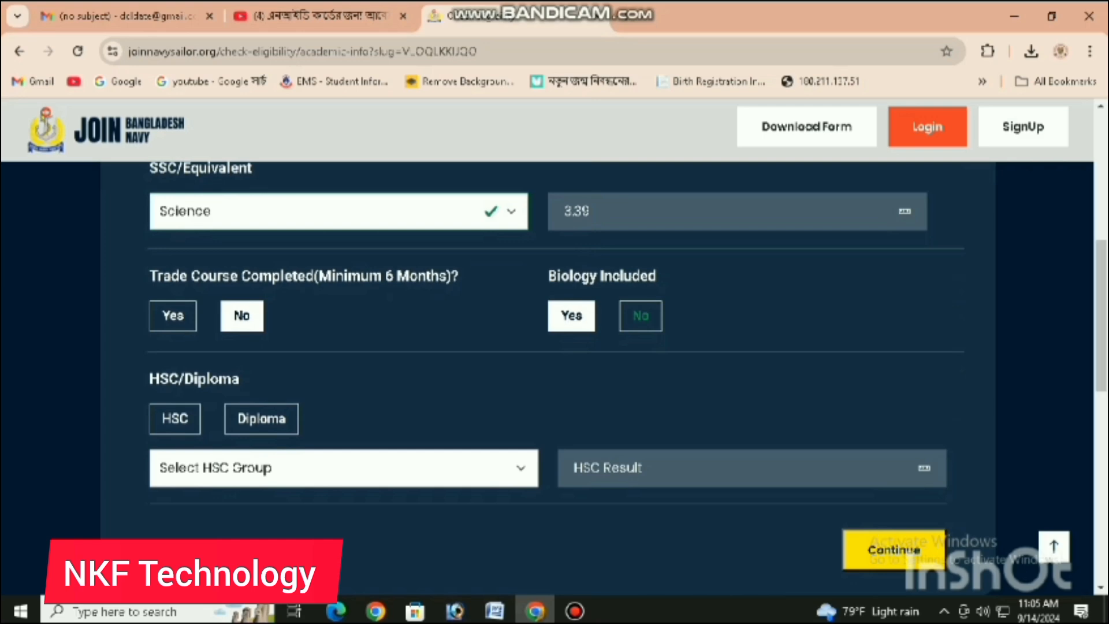
{"action": "mouse_move", "coordinate": [1101, 316]}
{"action": "left_mouse_down"}
{"action": "mouse_move", "coordinate": [1101, 333]}
{"action": "mouse_move", "coordinate": [1101, 301]}
{"action": "left_mouse_up"}
{"action": "scroll", "coordinate": [555, 358], "scroll_direction": "up", "scroll_amount": 4}
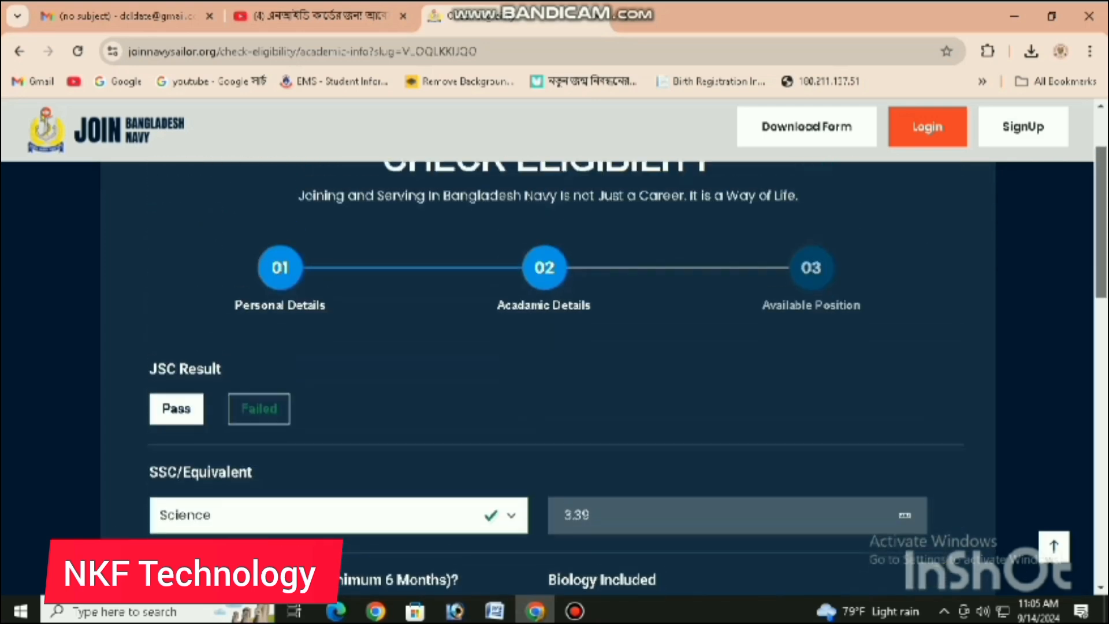
{"action": "scroll", "coordinate": [554, 370], "scroll_direction": "down", "scroll_amount": 1}
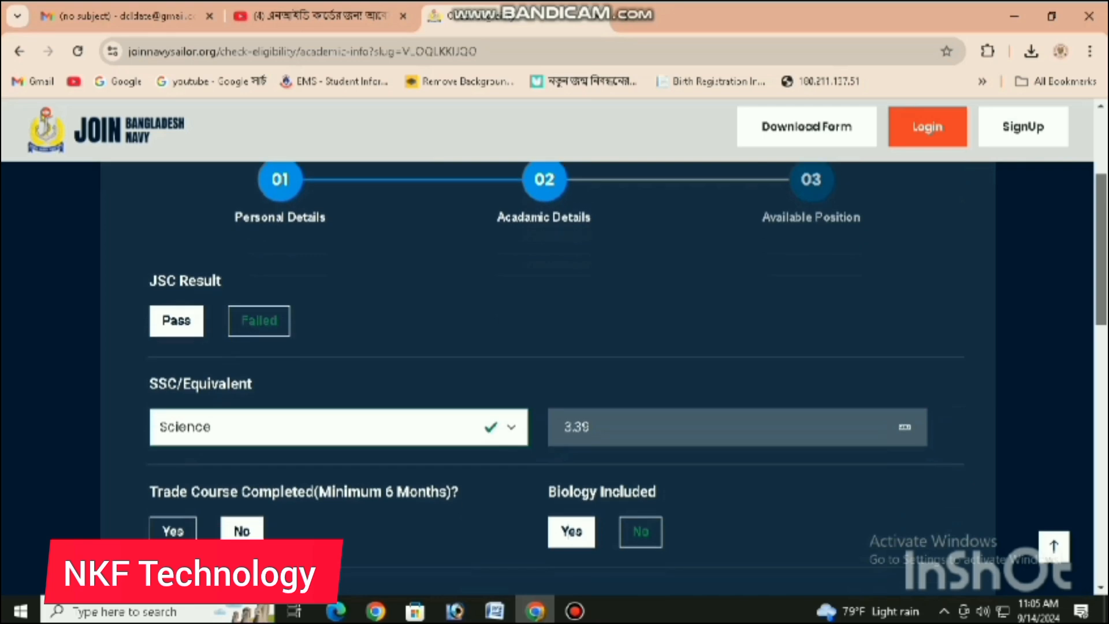
{"action": "scroll", "coordinate": [554, 359], "scroll_direction": "down", "scroll_amount": 2}
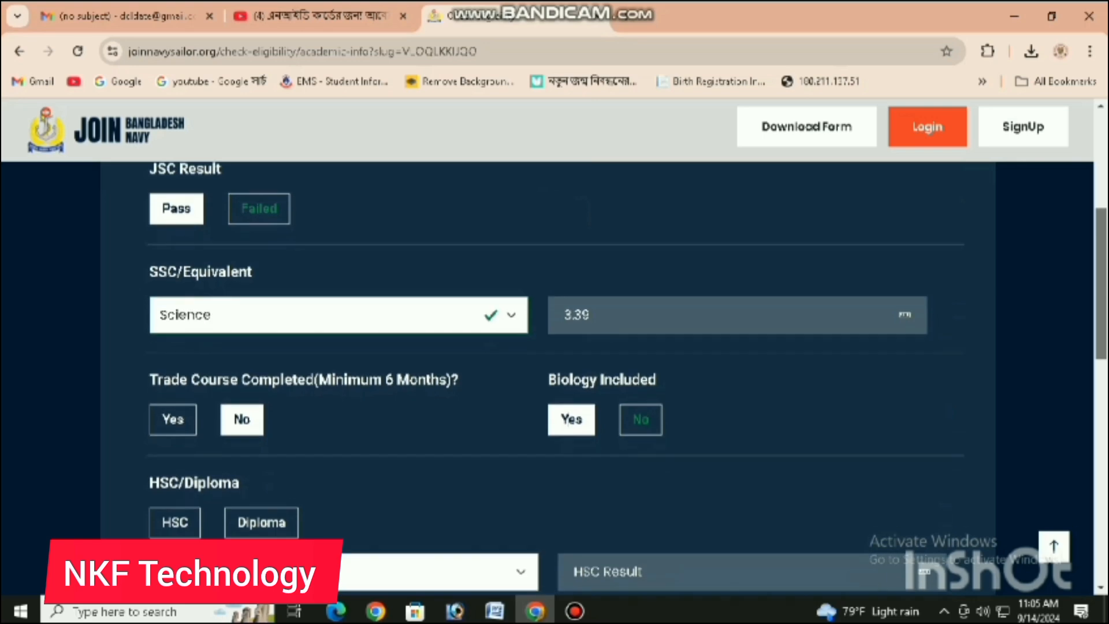
{"action": "scroll", "coordinate": [554, 358], "scroll_direction": "down", "scroll_amount": 5}
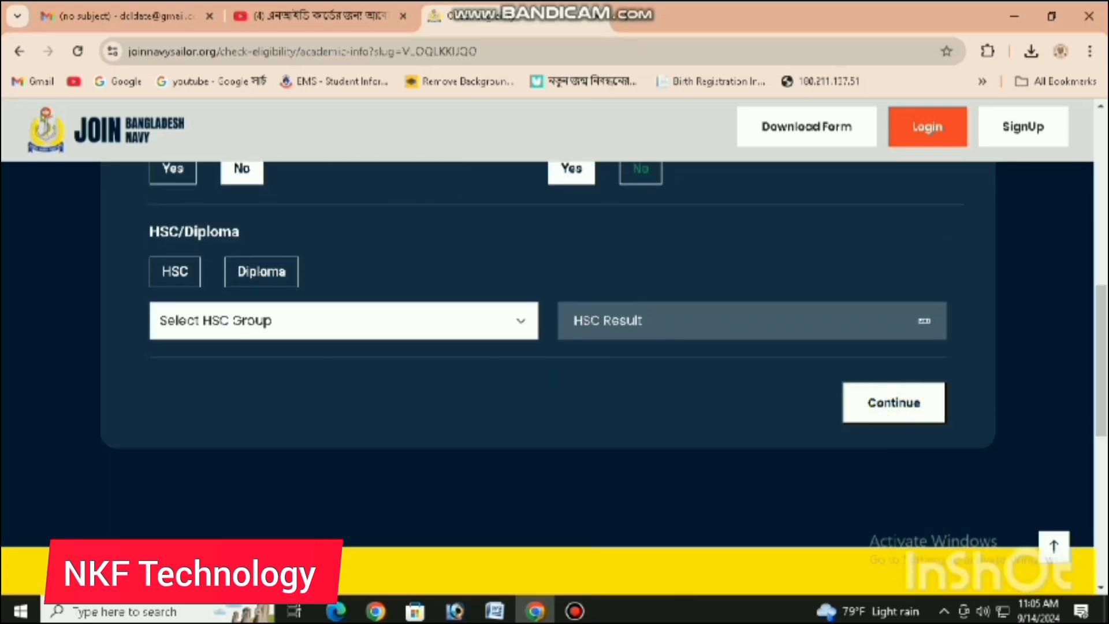
{"action": "left_click", "coordinate": [894, 403]}
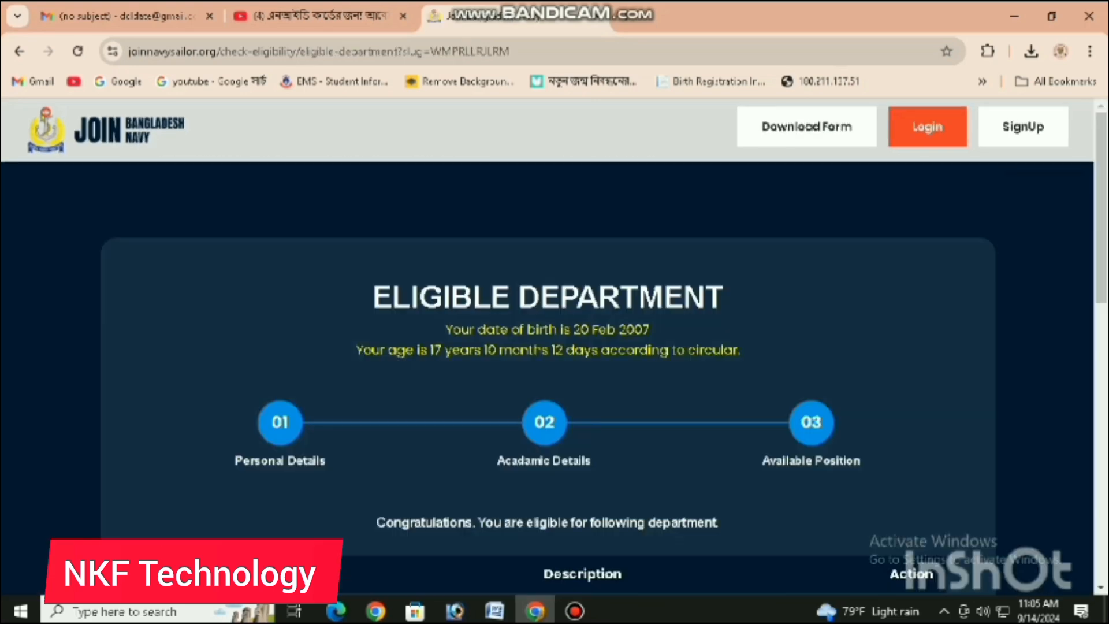
Step: Apply for the Sailor-Store department from the eligible departments table
{"action": "scroll", "coordinate": [554, 376], "scroll_direction": "down", "scroll_amount": 5}
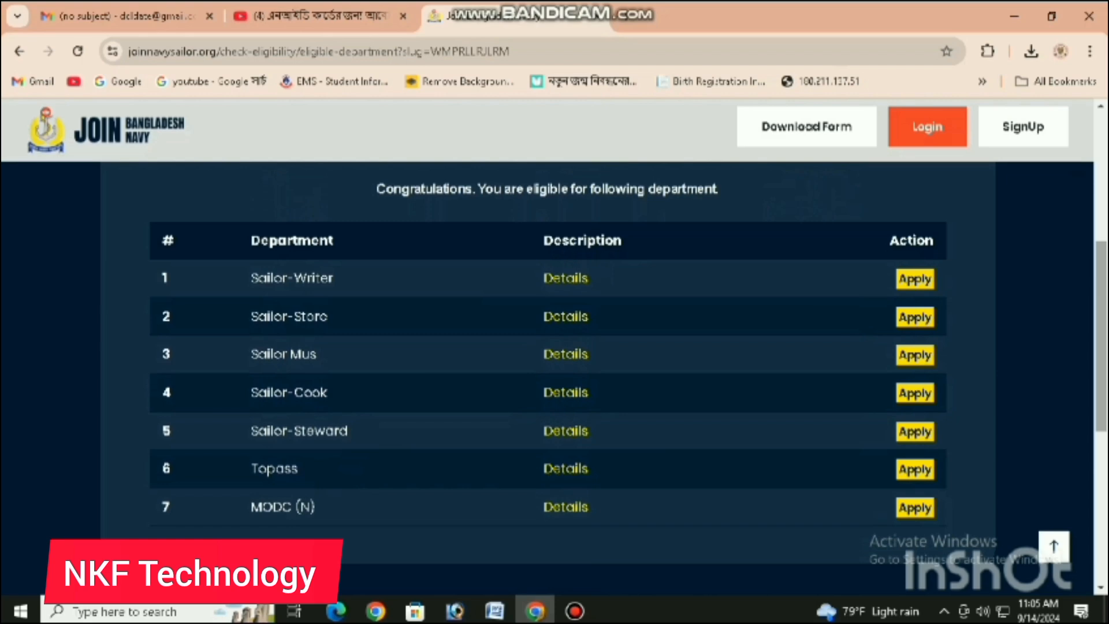
{"action": "left_click_drag", "start_coordinate": [251, 316], "coordinate": [328, 316]}
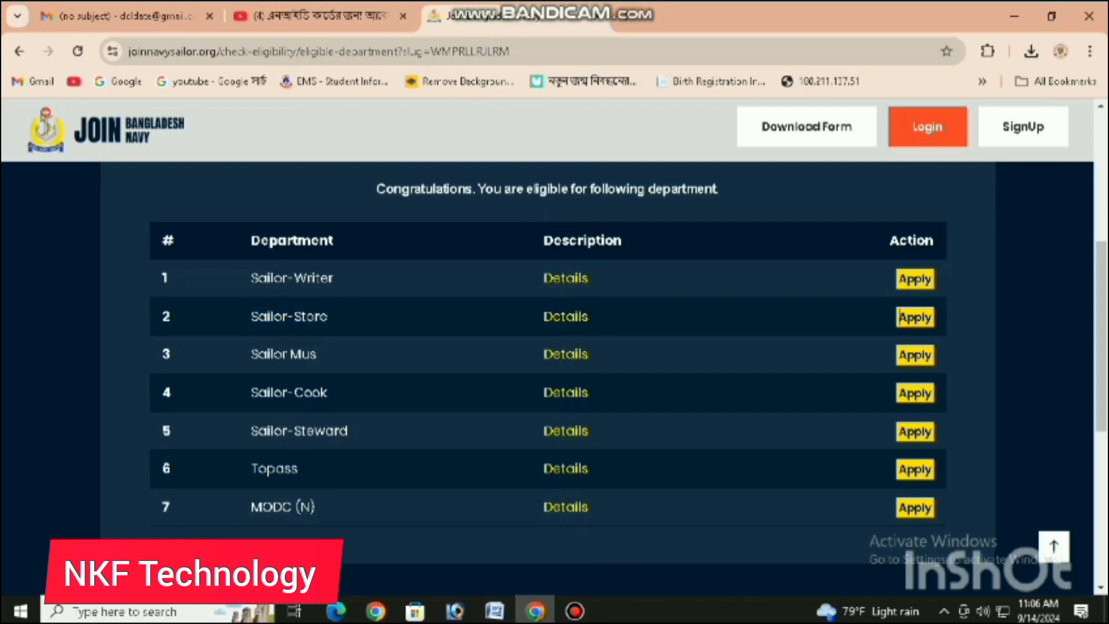
{"action": "left_click", "coordinate": [915, 317]}
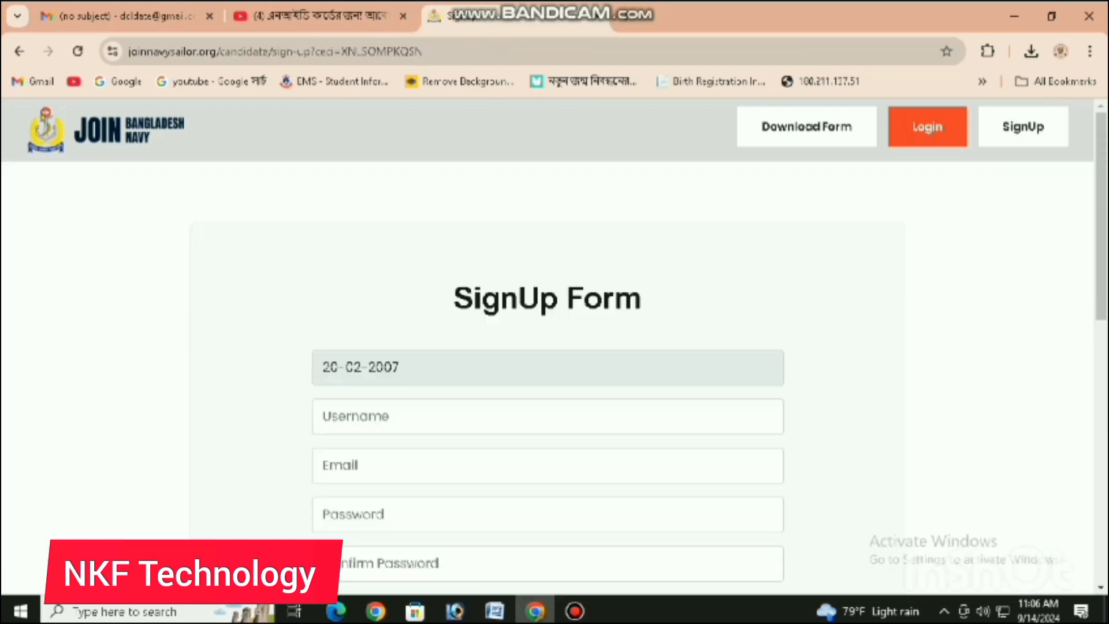
Step: Enter a username and the applicant's e-mail address in the sign-up form
{"action": "scroll", "coordinate": [547, 404], "scroll_direction": "down", "scroll_amount": 1}
{"action": "left_click", "coordinate": [548, 334]}
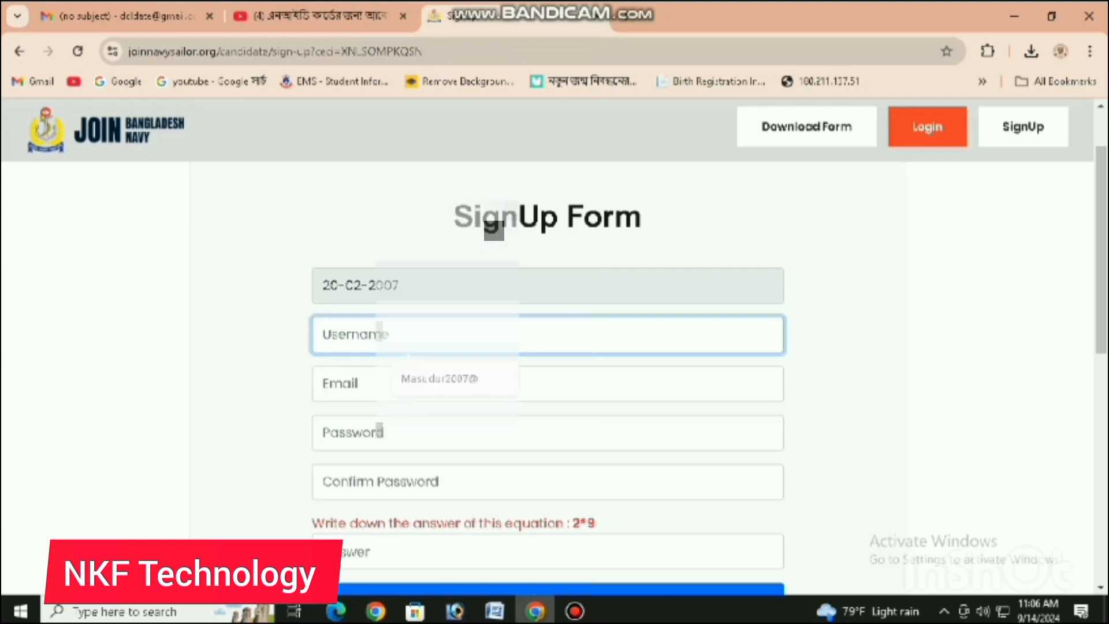
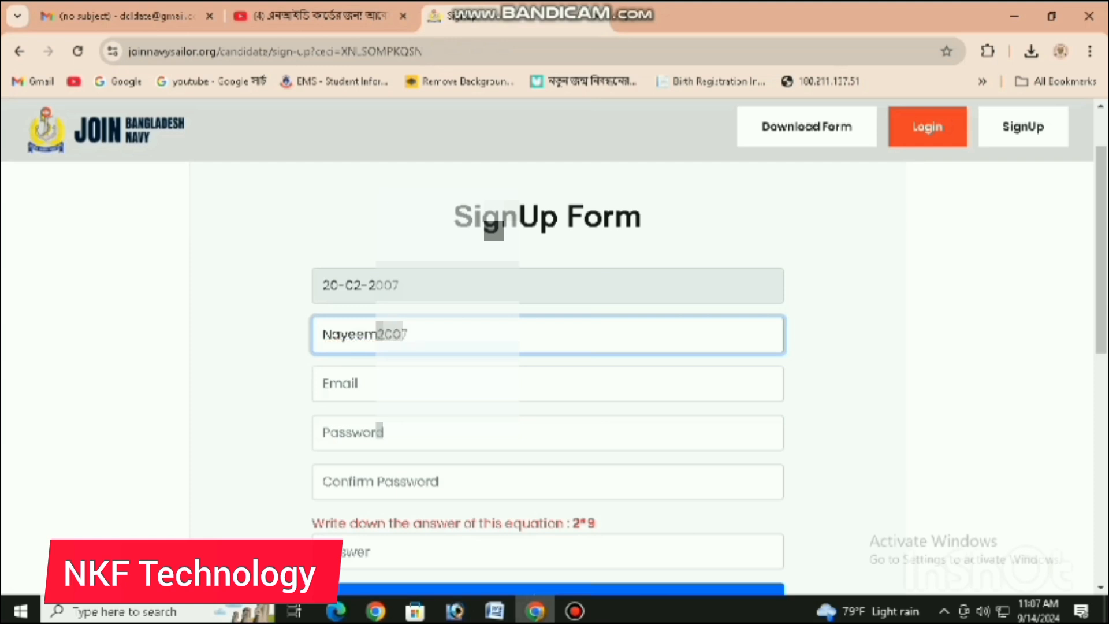
{"action": "left_click", "coordinate": [439, 383]}
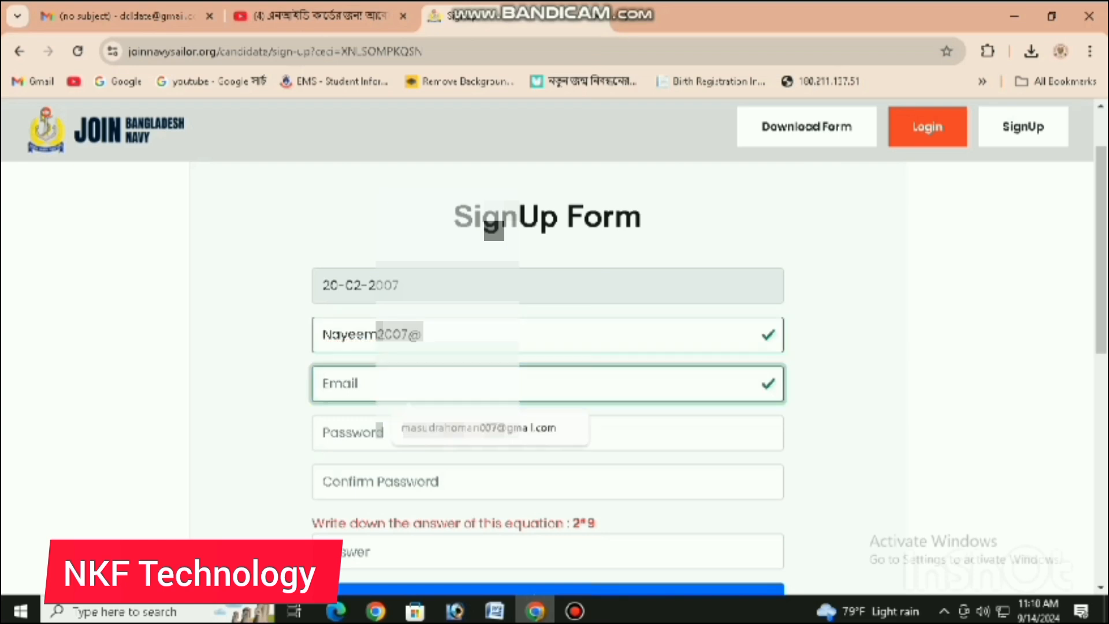
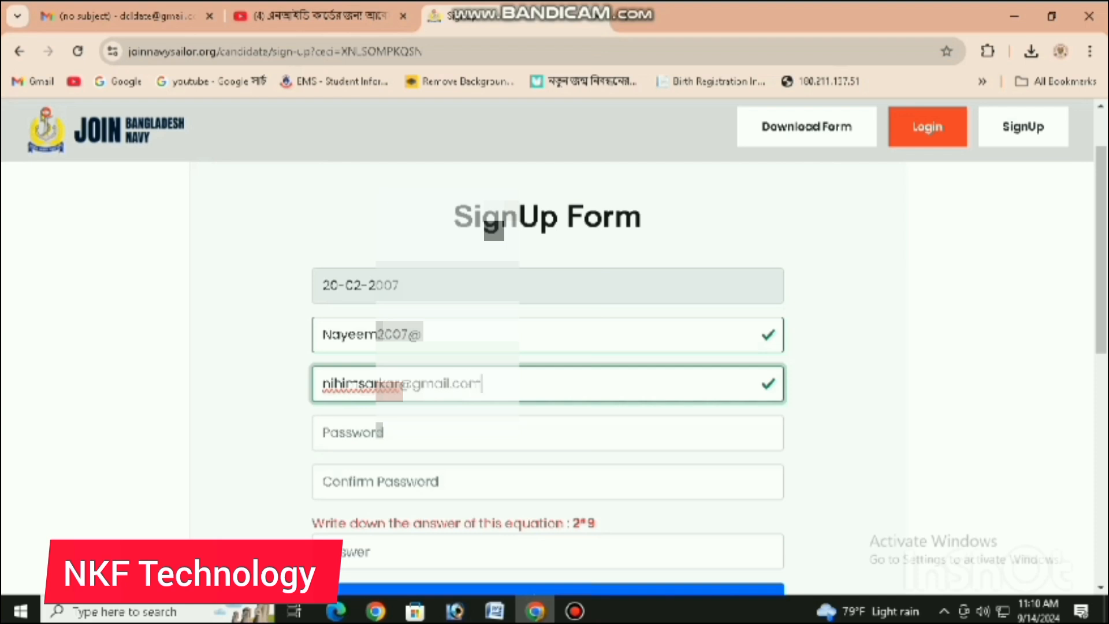
Step: Type the account password and its confirmation, correcting a mistyped confirmation
{"action": "key", "text": "Tab"}
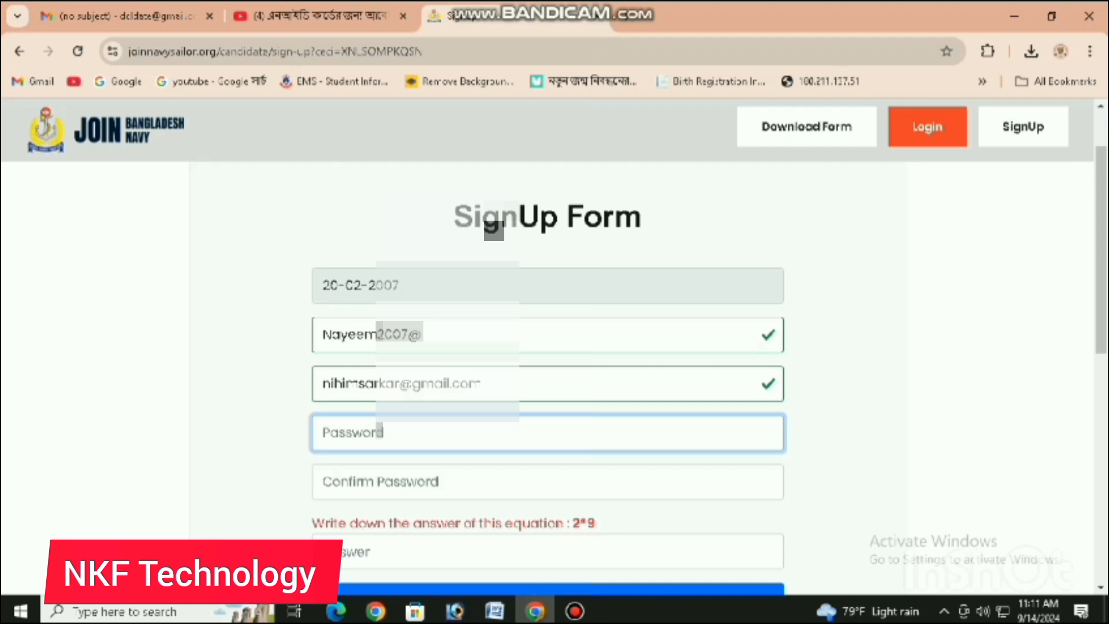
{"action": "key", "text": "Tab"}
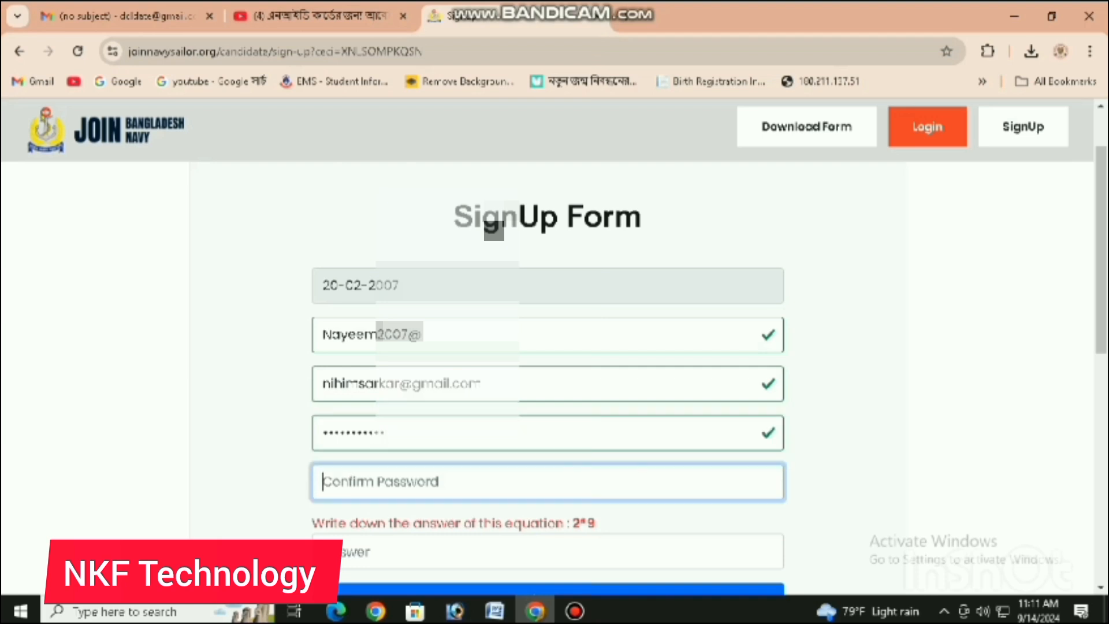
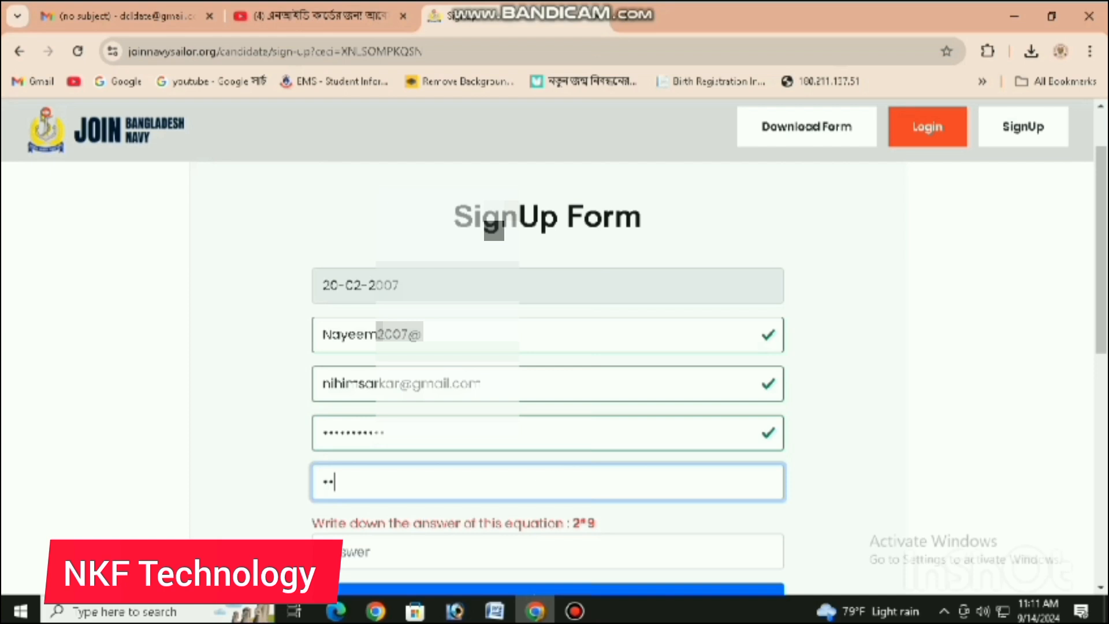
{"action": "key", "text": "BackSpace"}
{"action": "key", "text": "BackSpace"}
{"action": "key", "text": "BackSpace"}
{"action": "key", "text": "BackSpace"}
{"action": "key", "text": "BackSpace"}
{"action": "key", "text": "BackSpace"}
{"action": "key", "text": "BackSpace"}
{"action": "key", "text": "BackSpace"}
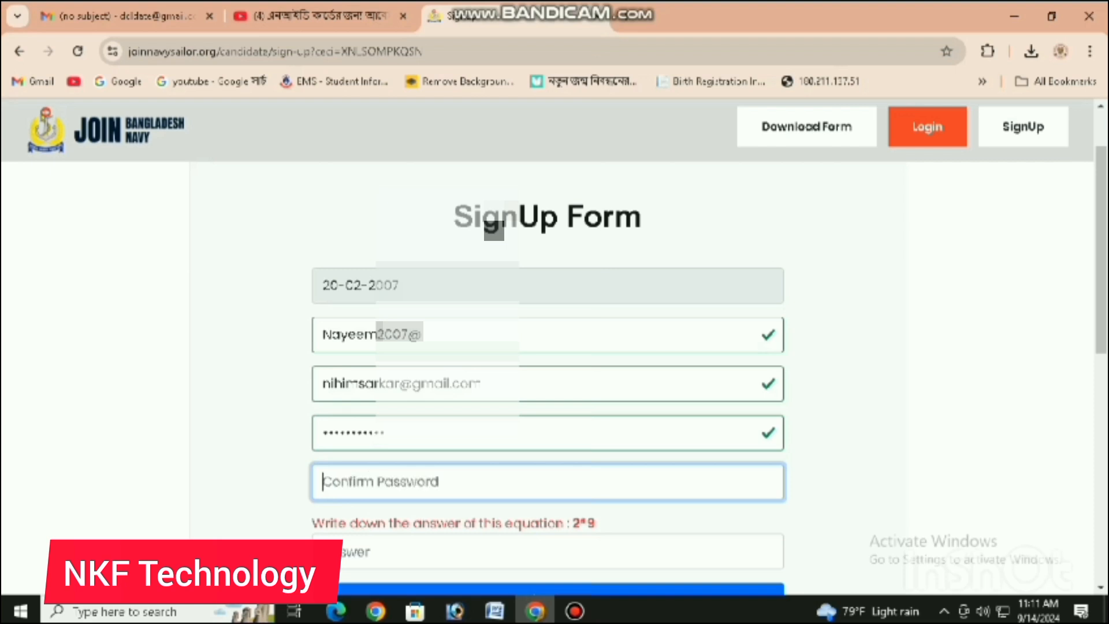
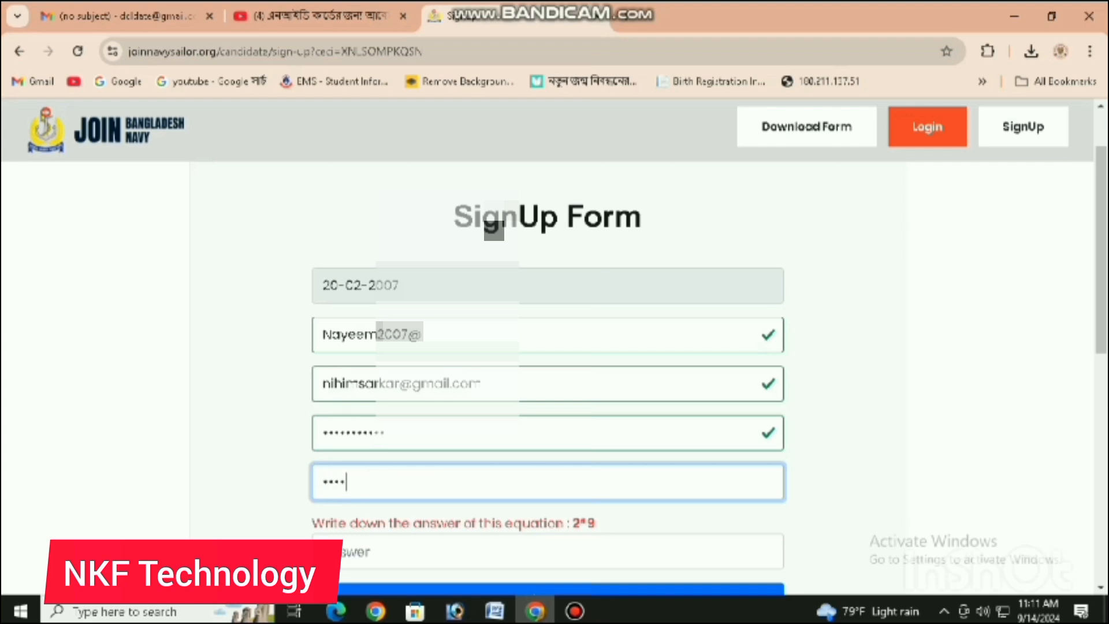
Step: Answer 12 to the 7+5 check and submit the registration
{"action": "scroll", "coordinate": [548, 347], "scroll_direction": "down", "scroll_amount": 3}
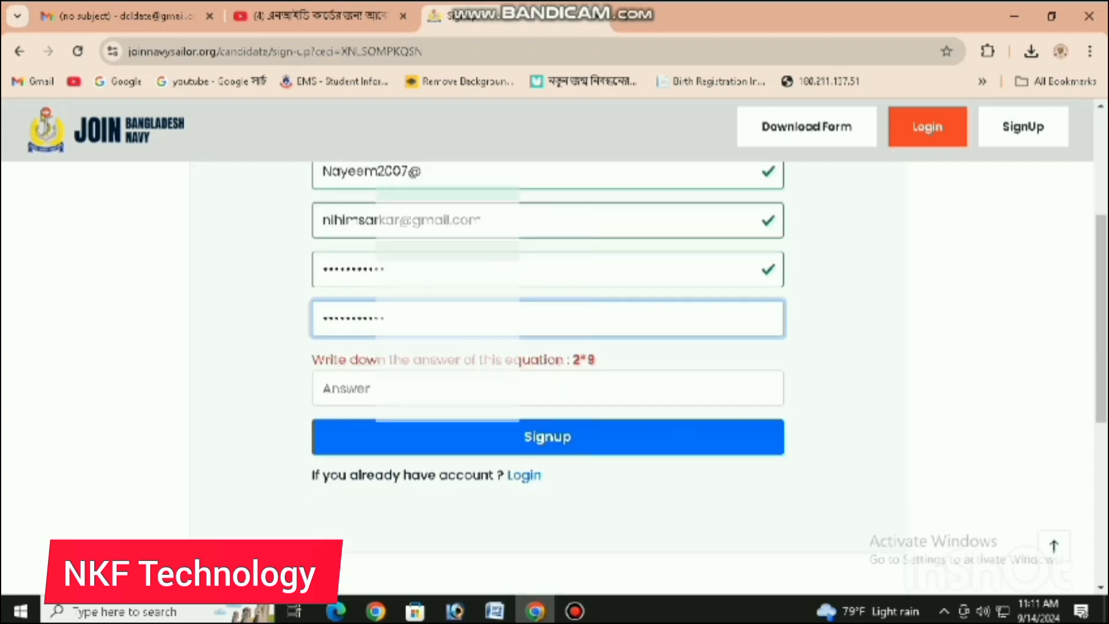
{"action": "left_click", "coordinate": [358, 388]}
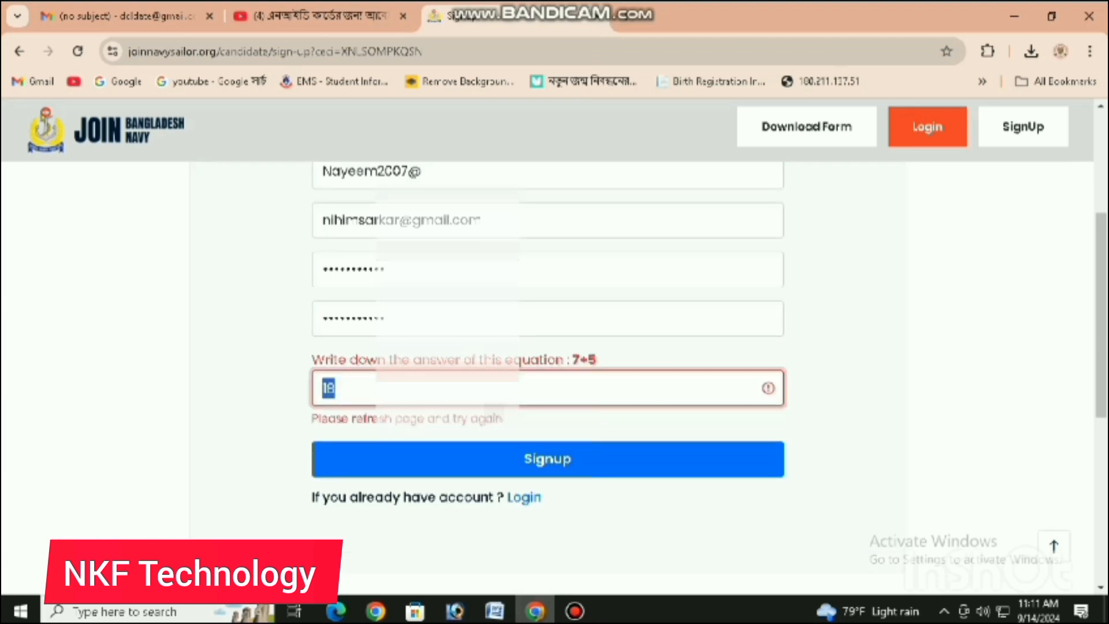
{"action": "type", "text": "12"}
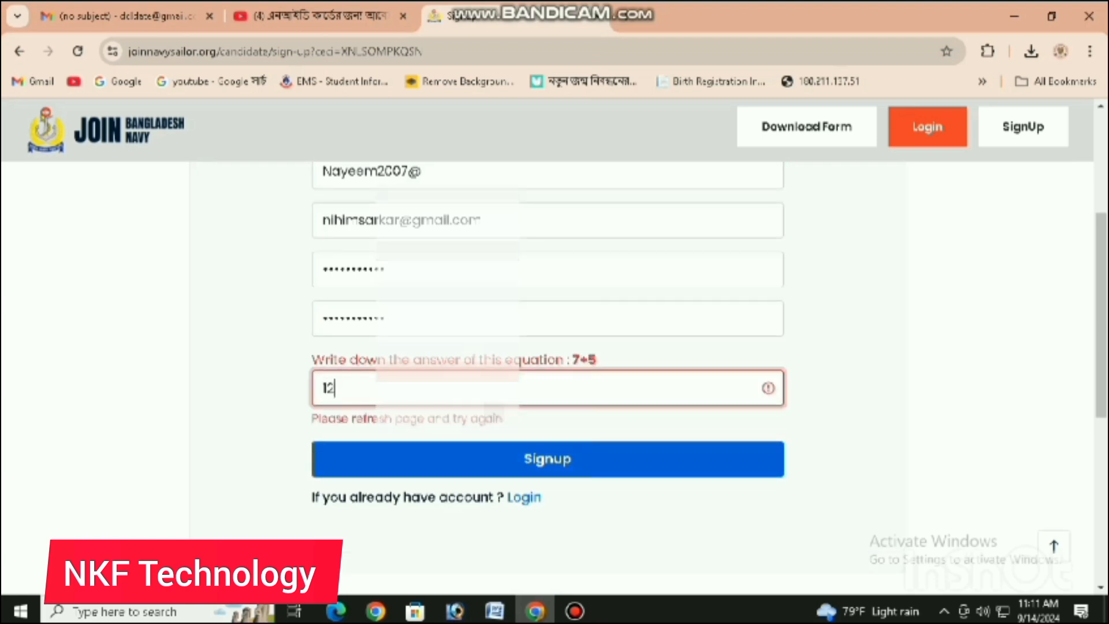
{"action": "scroll", "coordinate": [547, 347], "scroll_direction": "up", "scroll_amount": 2}
{"action": "scroll", "coordinate": [548, 347], "scroll_direction": "down", "scroll_amount": 2}
{"action": "key", "text": "Return"}
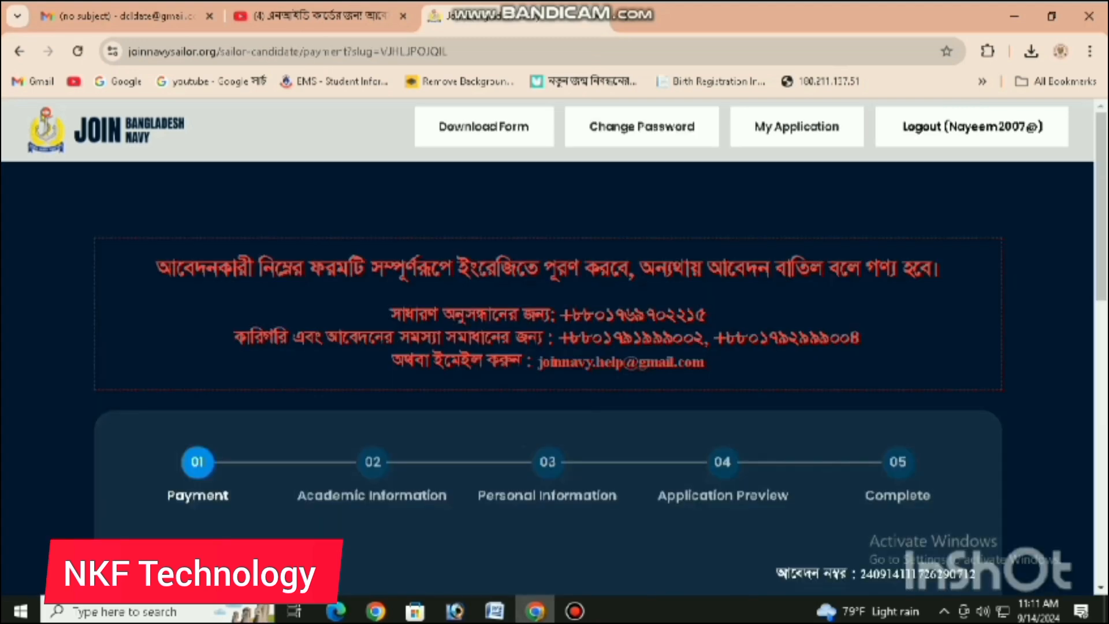
Step: Choose online payment, agree to the payment conditions, and select bKash under Mobile Banking
{"action": "scroll", "coordinate": [548, 347], "scroll_direction": "down", "scroll_amount": 5}
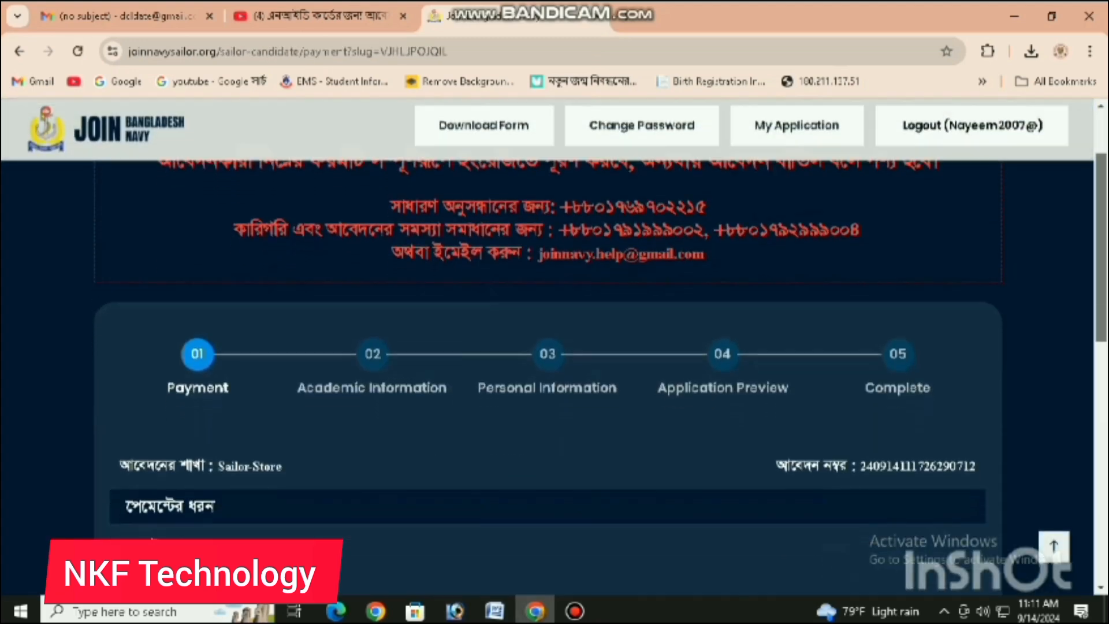
{"action": "scroll", "coordinate": [548, 347], "scroll_direction": "down", "scroll_amount": 1}
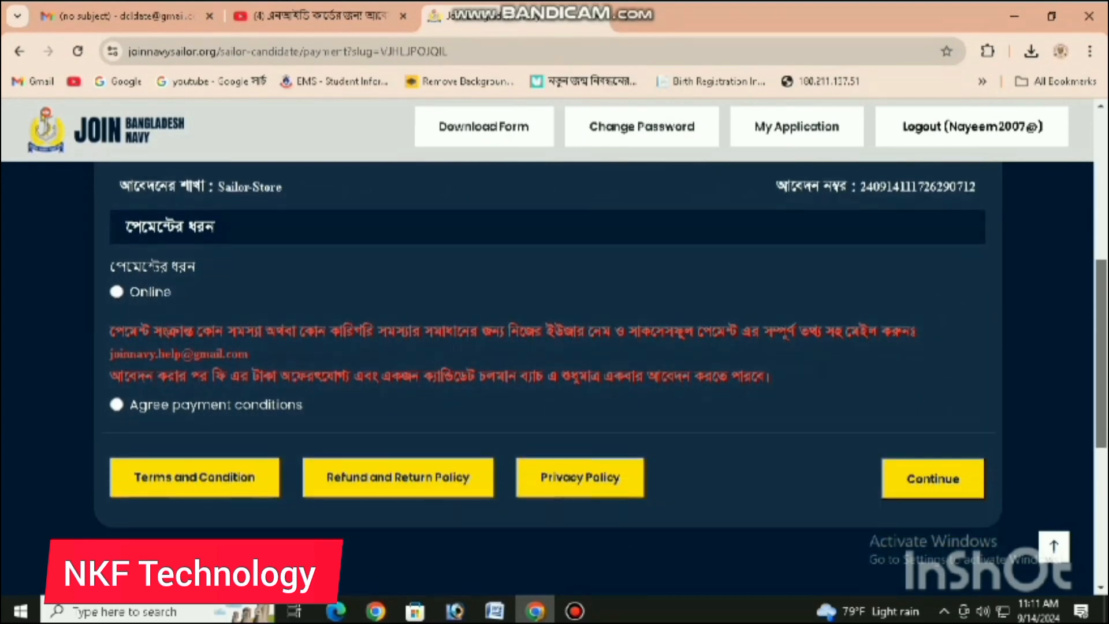
{"action": "scroll", "coordinate": [547, 347], "scroll_direction": "up", "scroll_amount": 1}
{"action": "scroll", "coordinate": [548, 347], "scroll_direction": "down", "scroll_amount": 1}
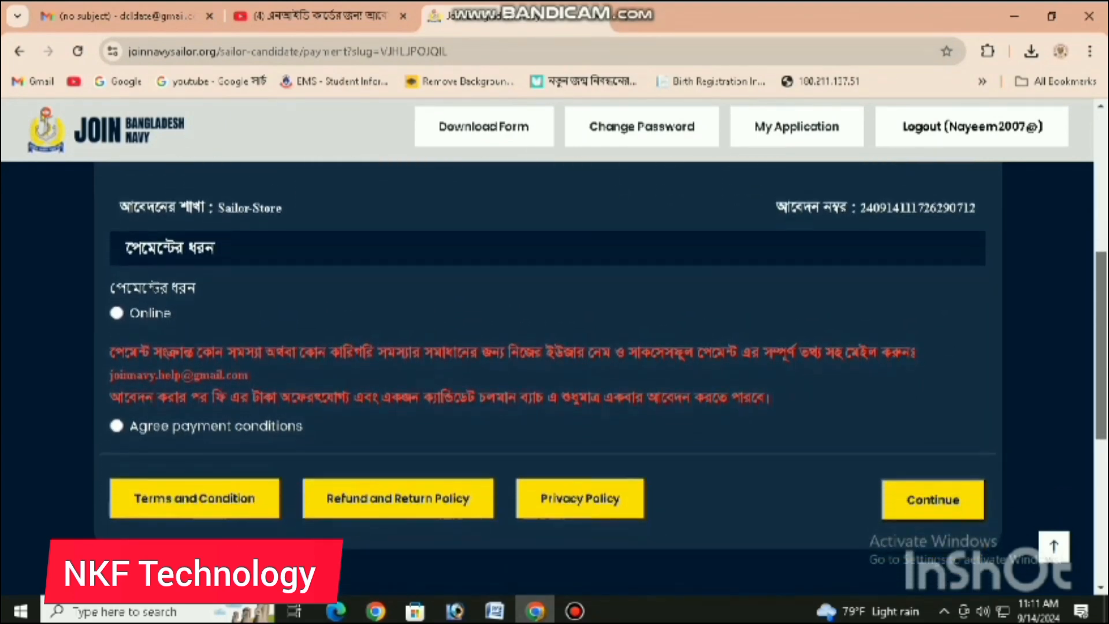
{"action": "left_click", "coordinate": [117, 313]}
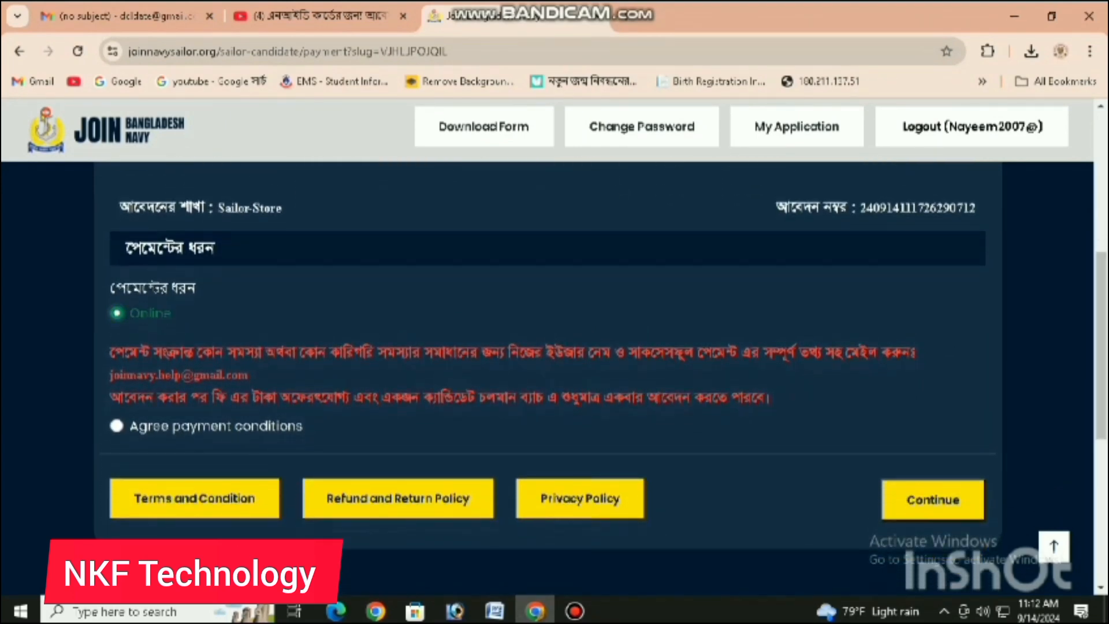
{"action": "left_click", "coordinate": [933, 500]}
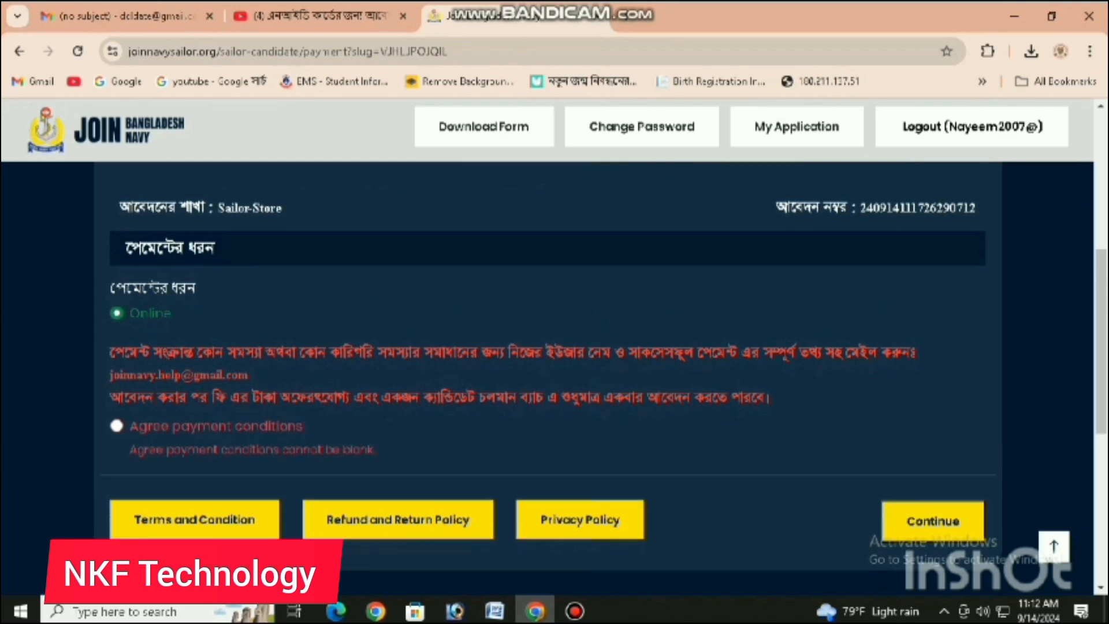
{"action": "left_click", "coordinate": [117, 427]}
{"action": "left_click", "coordinate": [933, 500]}
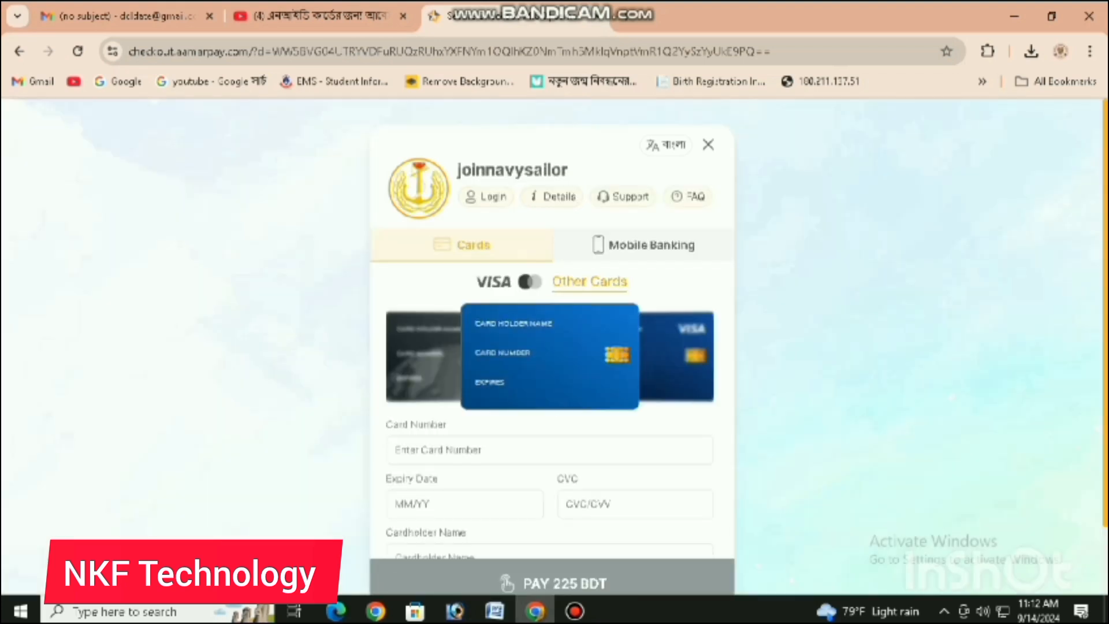
{"action": "left_click", "coordinate": [645, 245]}
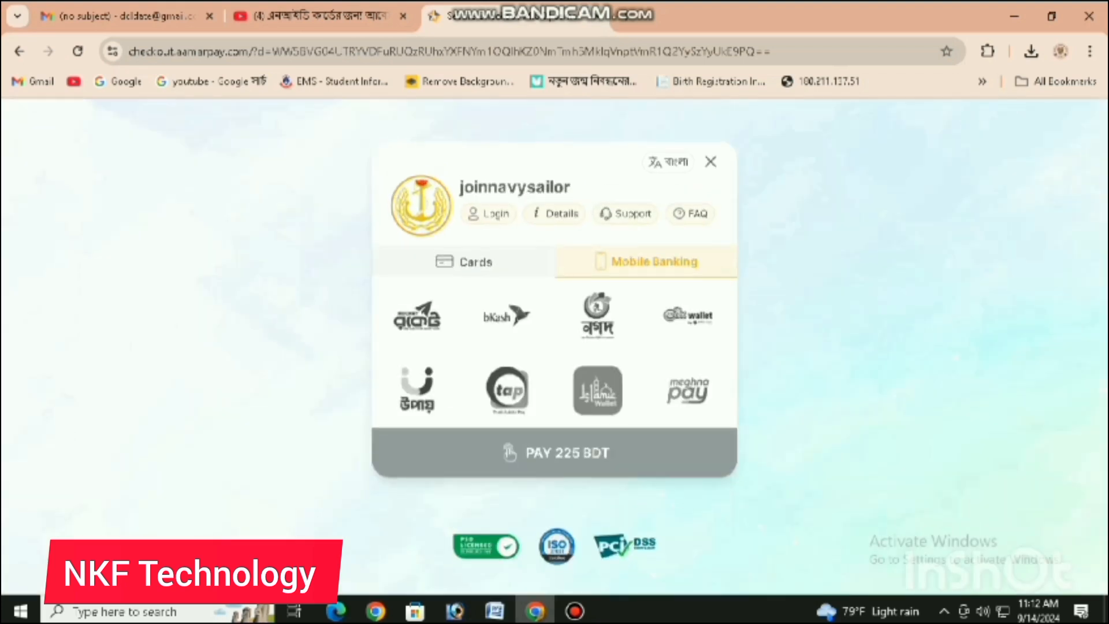
{"action": "left_click", "coordinate": [507, 316]}
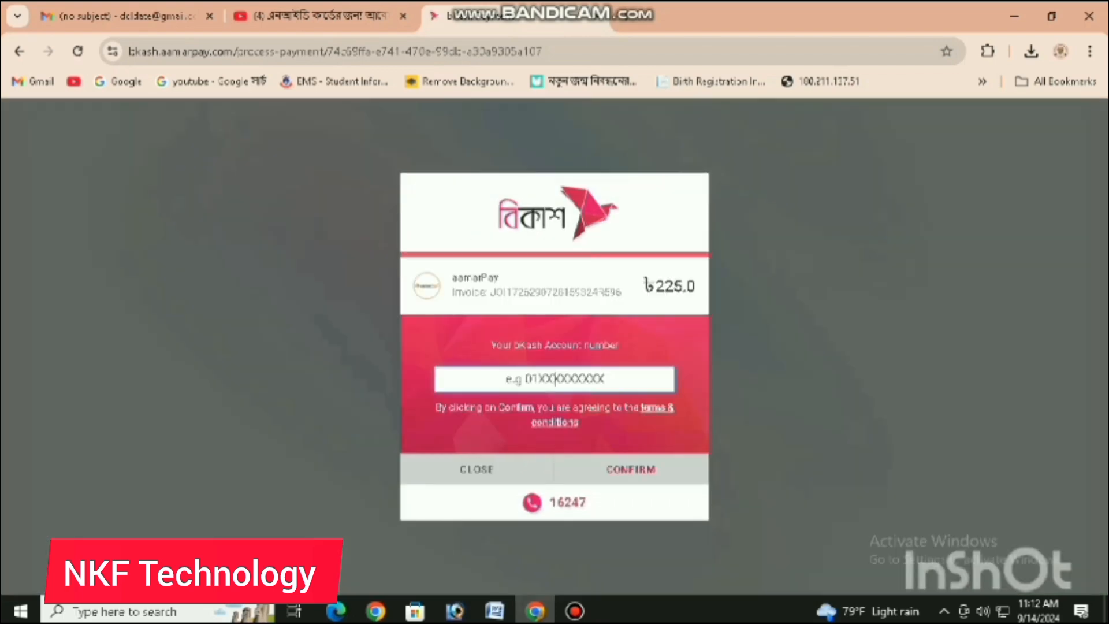
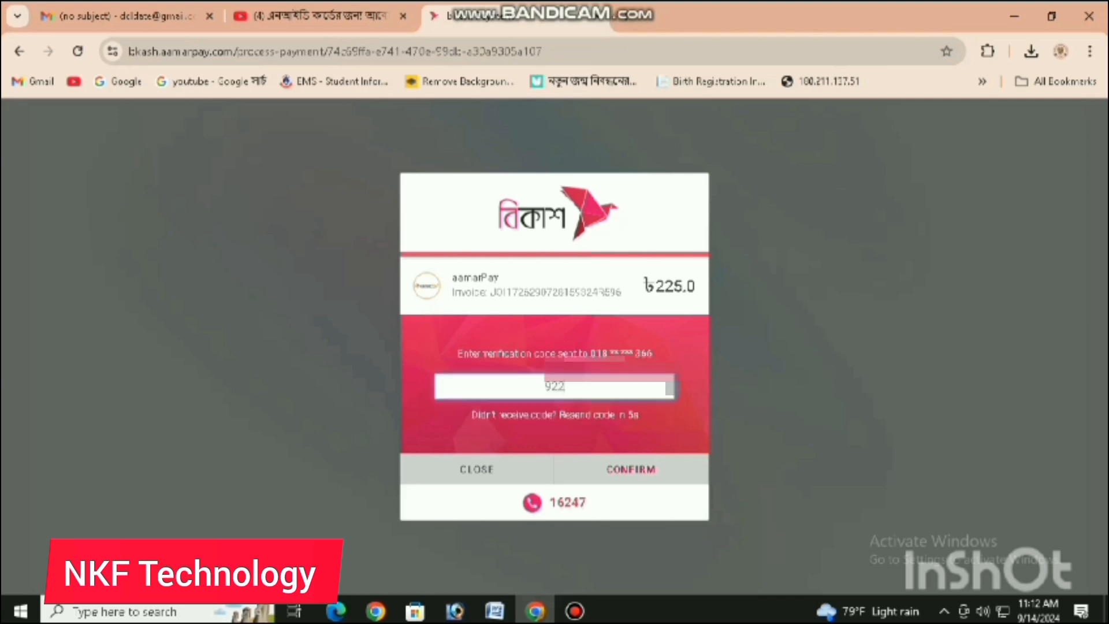
Step: Enter the bKash wallet number, verification code and PIN to pay the ৳225 fee
{"action": "key", "text": "Return"}
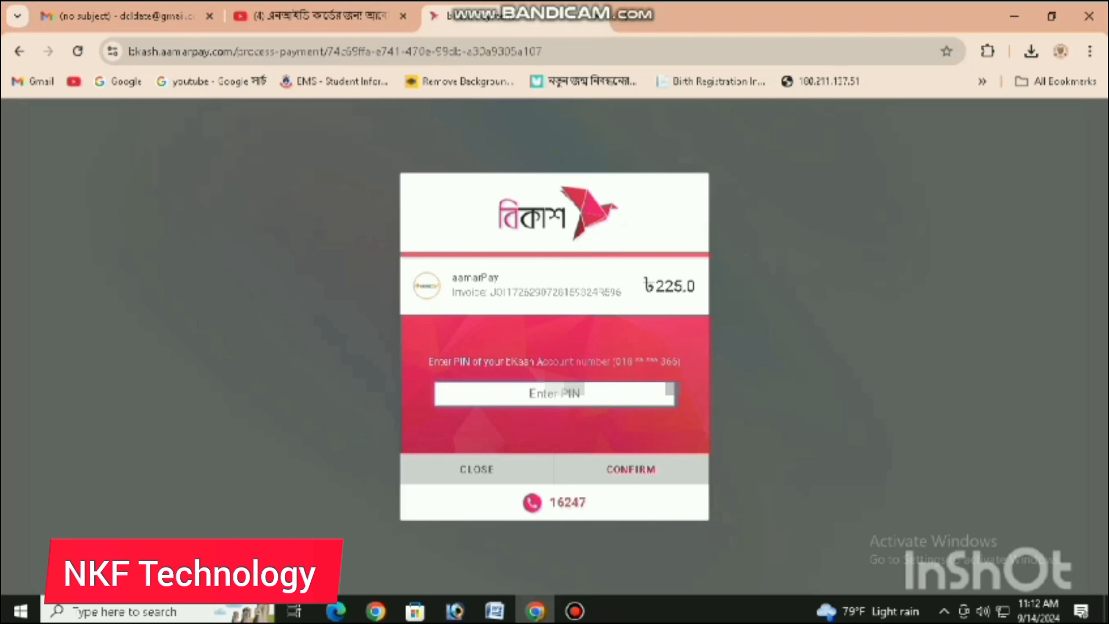
{"action": "type", "text": "*****"}
{"action": "key", "text": "Return"}
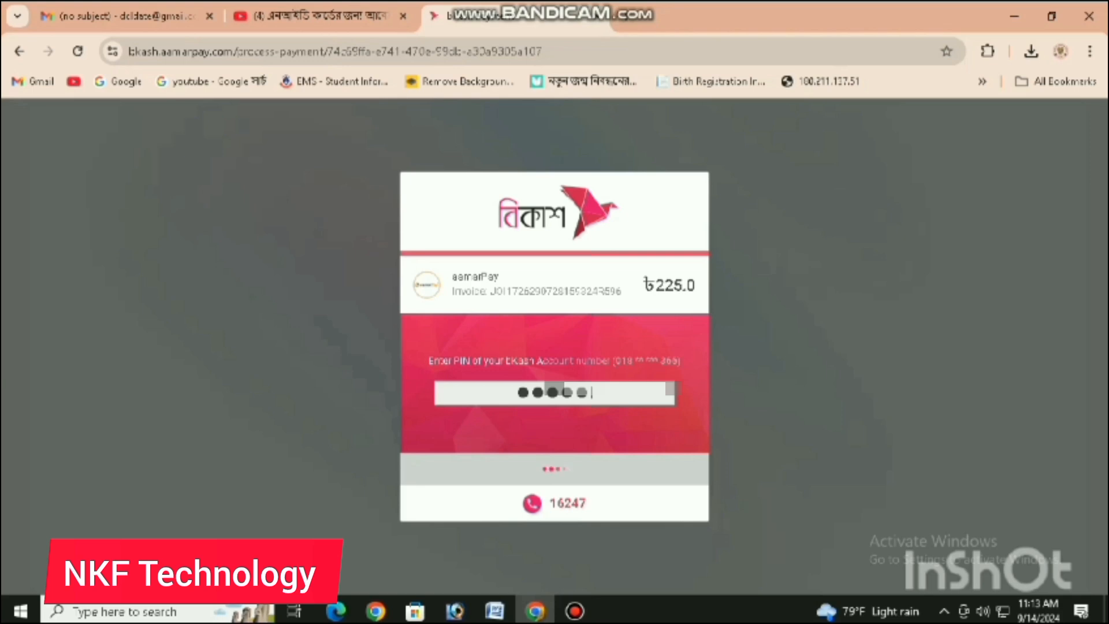
{"action": "mouse_move", "coordinate": [575, 611]}
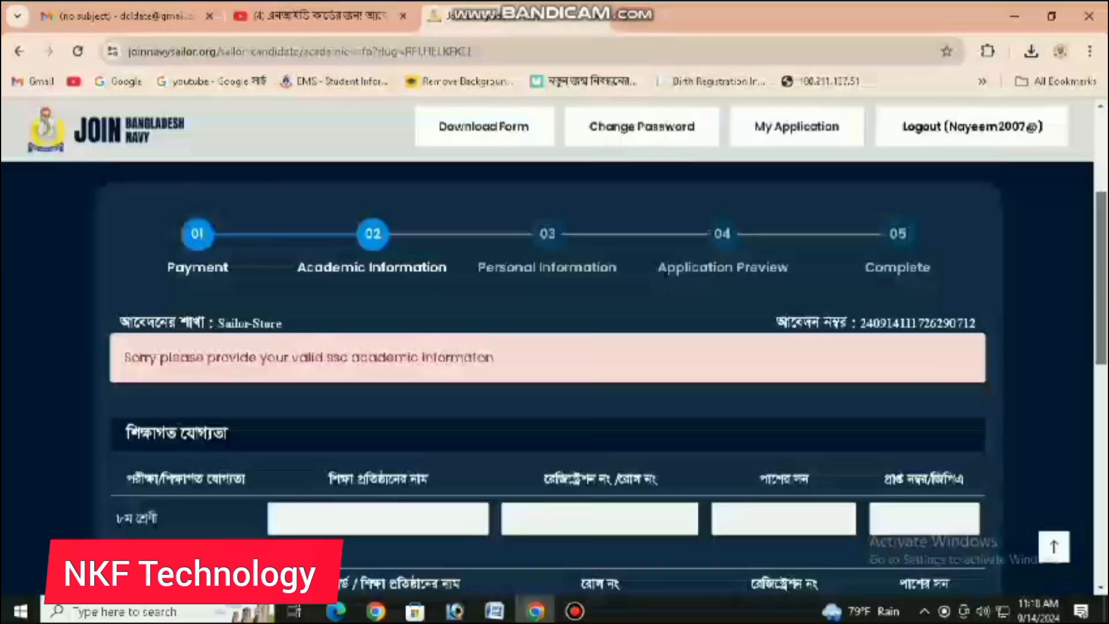
Step: Select the suggested school and type the Class 8 registration/roll number
{"action": "scroll", "coordinate": [554, 376], "scroll_direction": "down", "scroll_amount": 3}
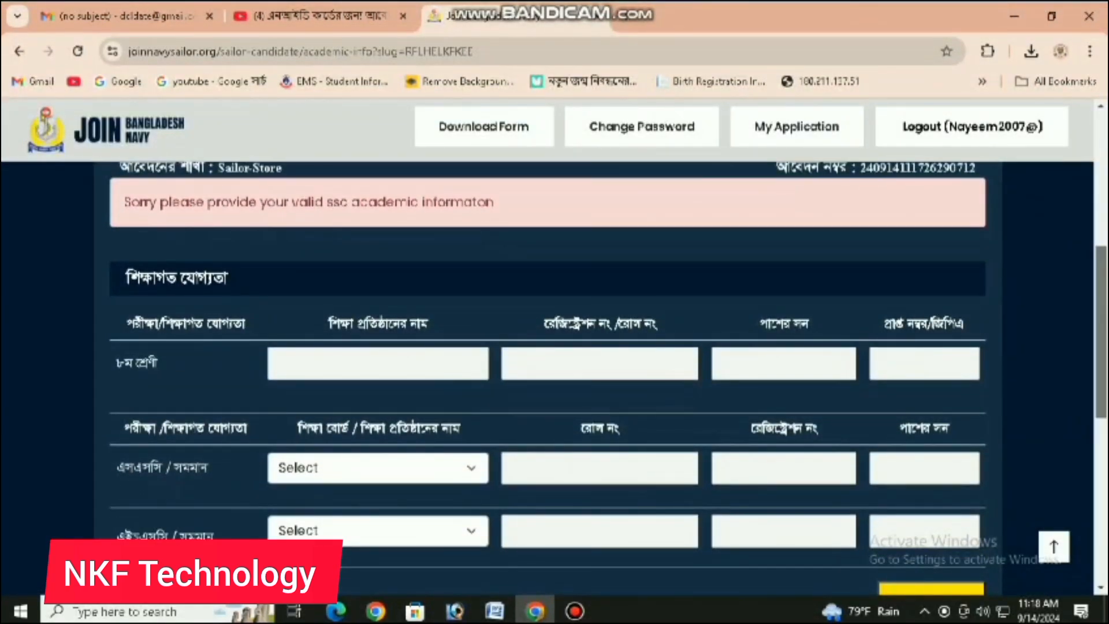
{"action": "scroll", "coordinate": [555, 375], "scroll_direction": "down", "scroll_amount": 1}
{"action": "left_click", "coordinate": [378, 328]}
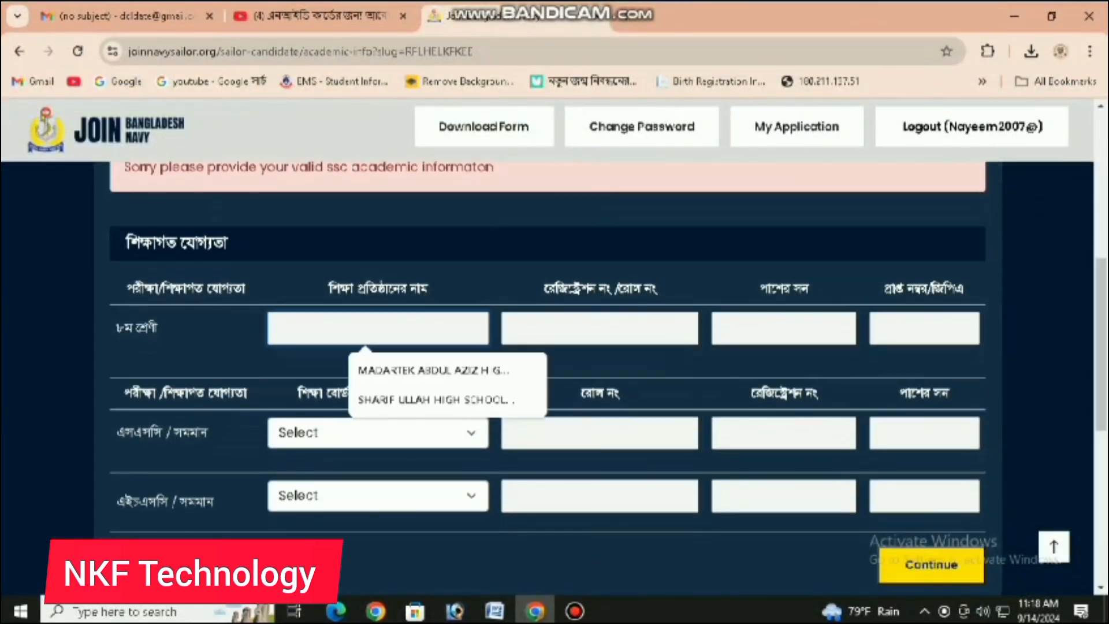
{"action": "left_click", "coordinate": [436, 400]}
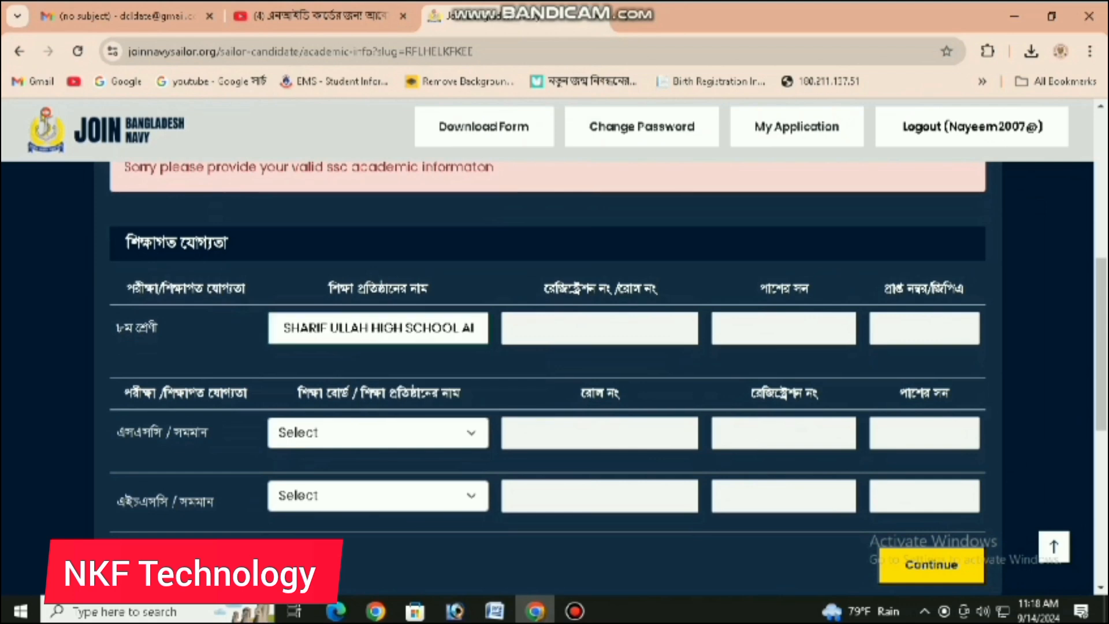
{"action": "left_click", "coordinate": [600, 329]}
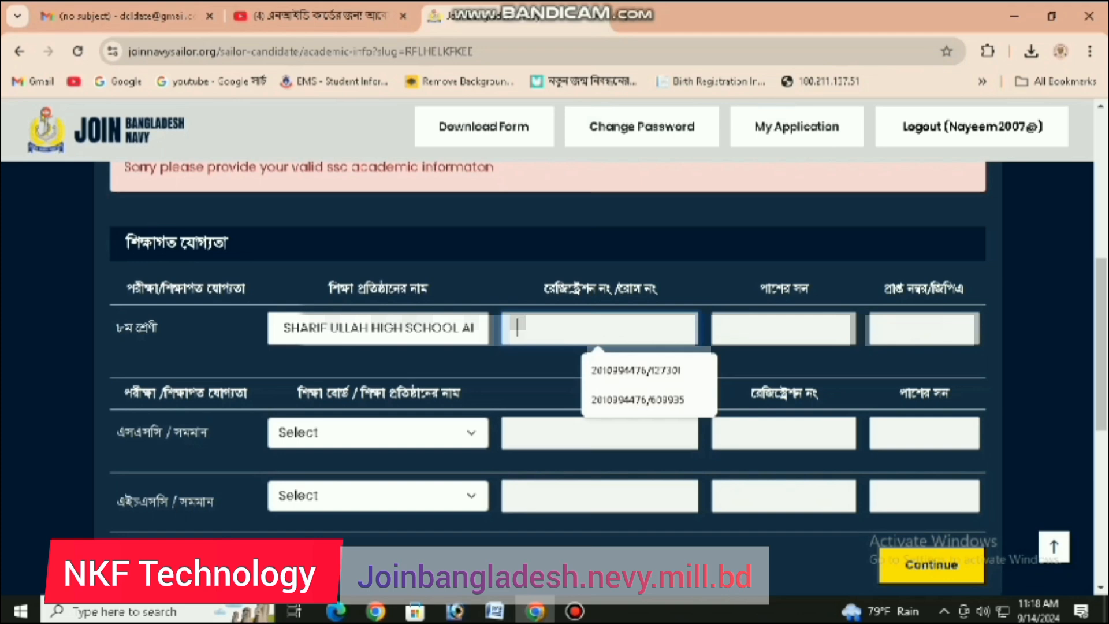
{"action": "type", "text": "21"}
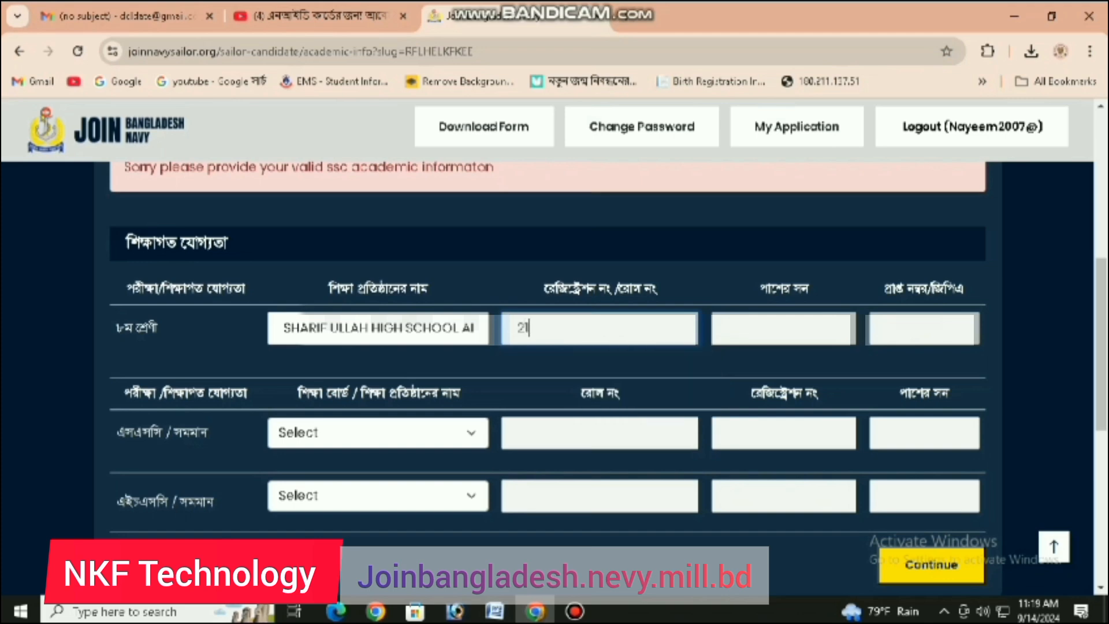
{"action": "type", "text": "1170"}
{"action": "key", "text": "BackSpace"}
{"action": "key", "text": "BackSpace"}
{"action": "key", "text": "BackSpace"}
{"action": "key", "text": "BackSpace"}
{"action": "key", "text": "BackSpace"}
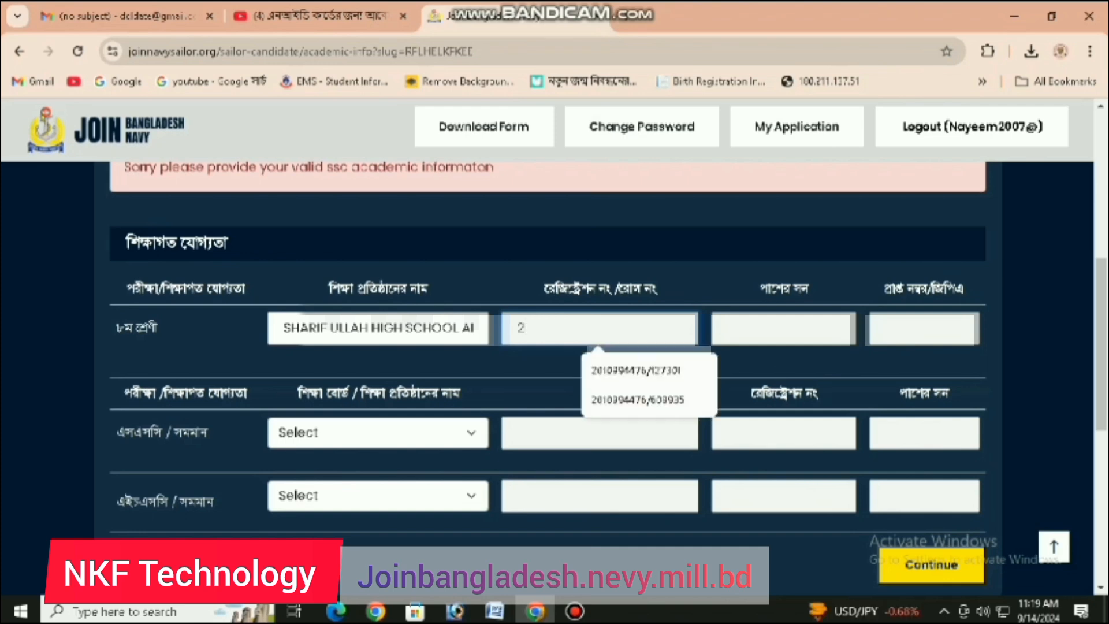
{"action": "key", "text": "BackSpace"}
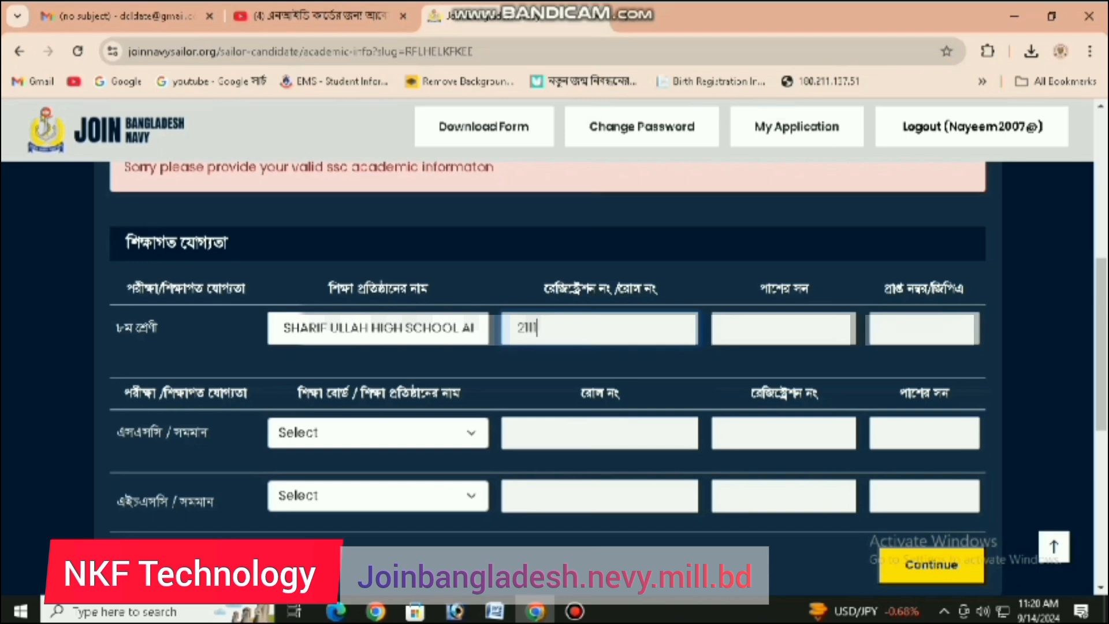
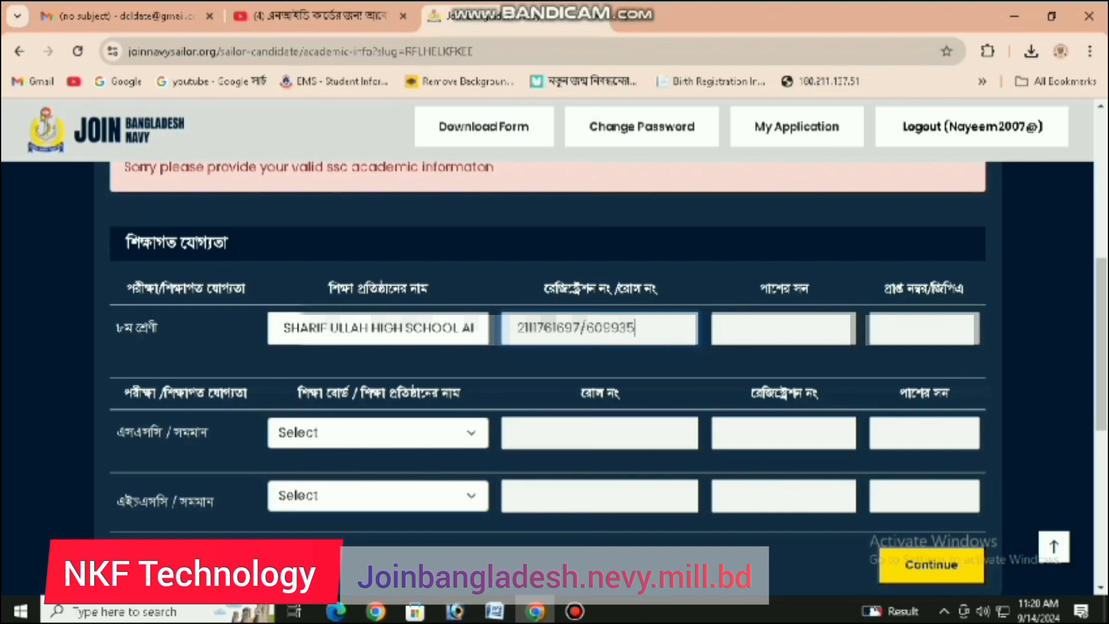
Step: Set the Class 8 passing year to 2021 and result to PASS
{"action": "left_click", "coordinate": [774, 328]}
{"action": "key", "text": "Down"}
{"action": "key", "text": "Down"}
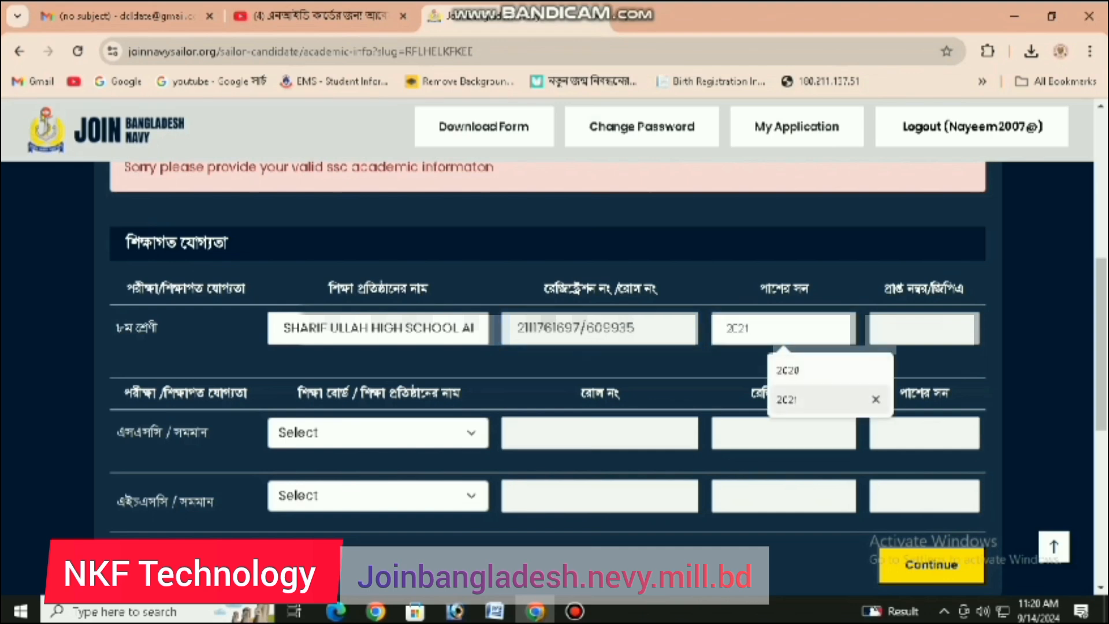
{"action": "key", "text": "Return"}
{"action": "key", "text": "Tab"}
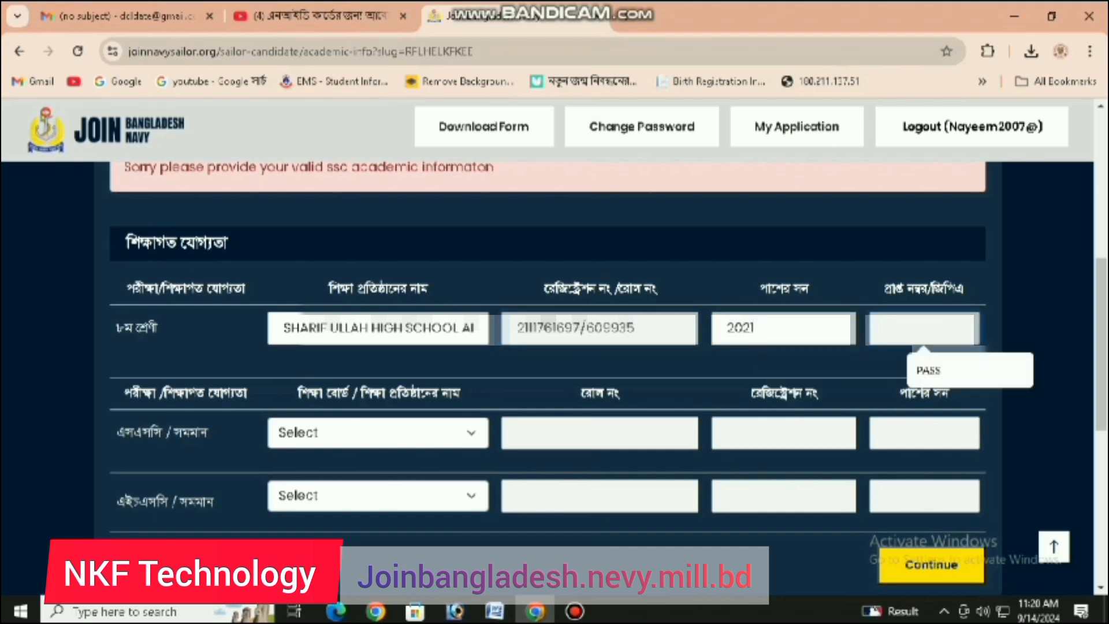
{"action": "key", "text": "Down"}
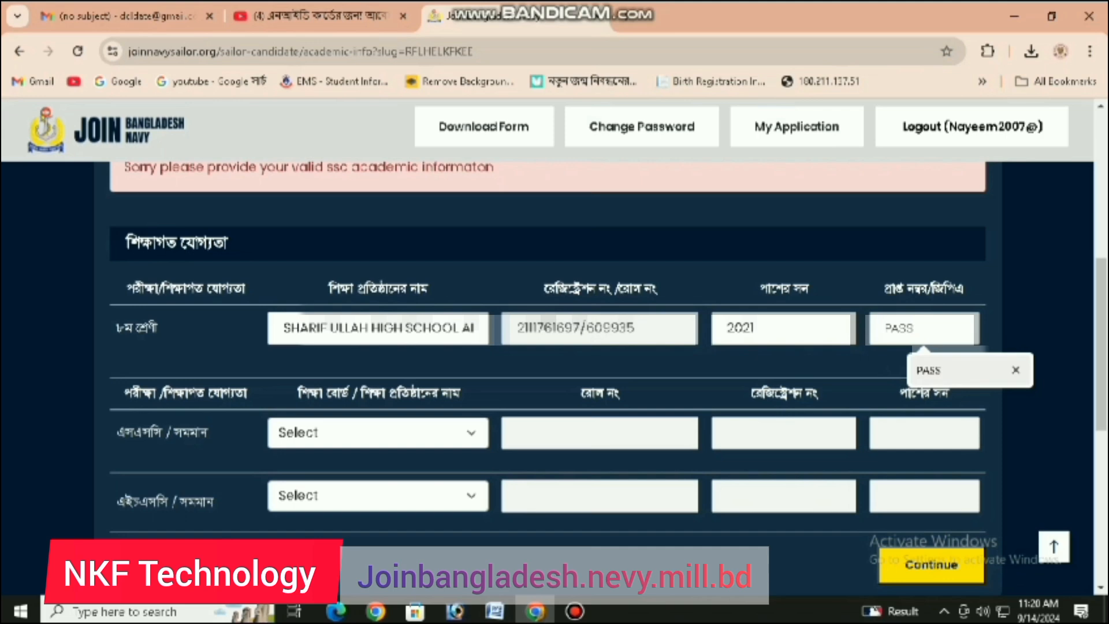
{"action": "key", "text": "Return"}
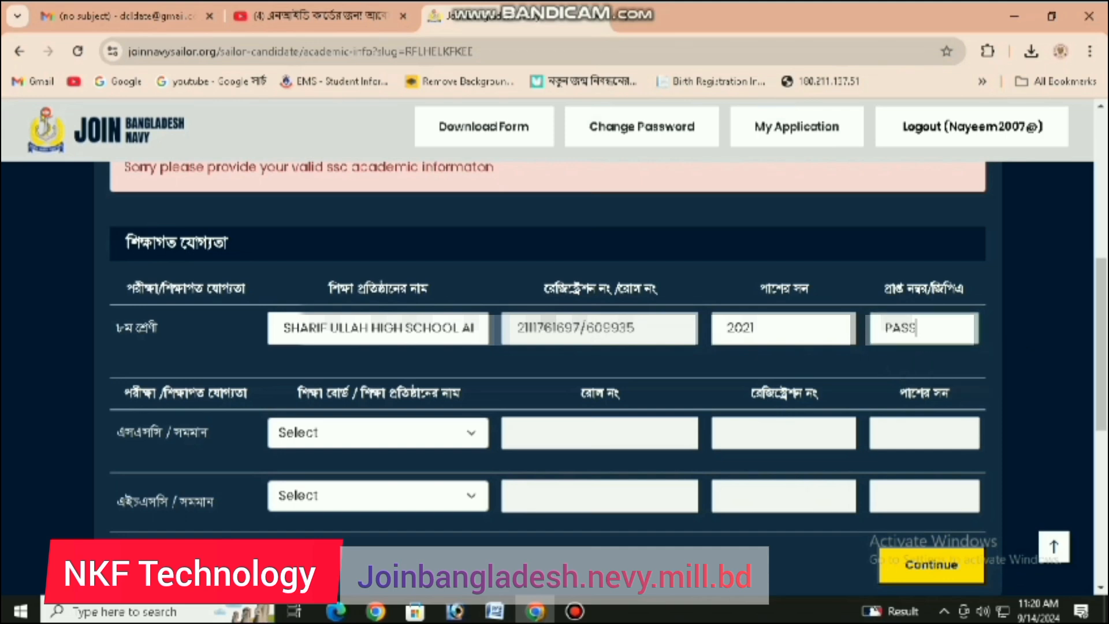
Step: Select Comilla as the SSC education board
{"action": "left_click", "coordinate": [378, 433]}
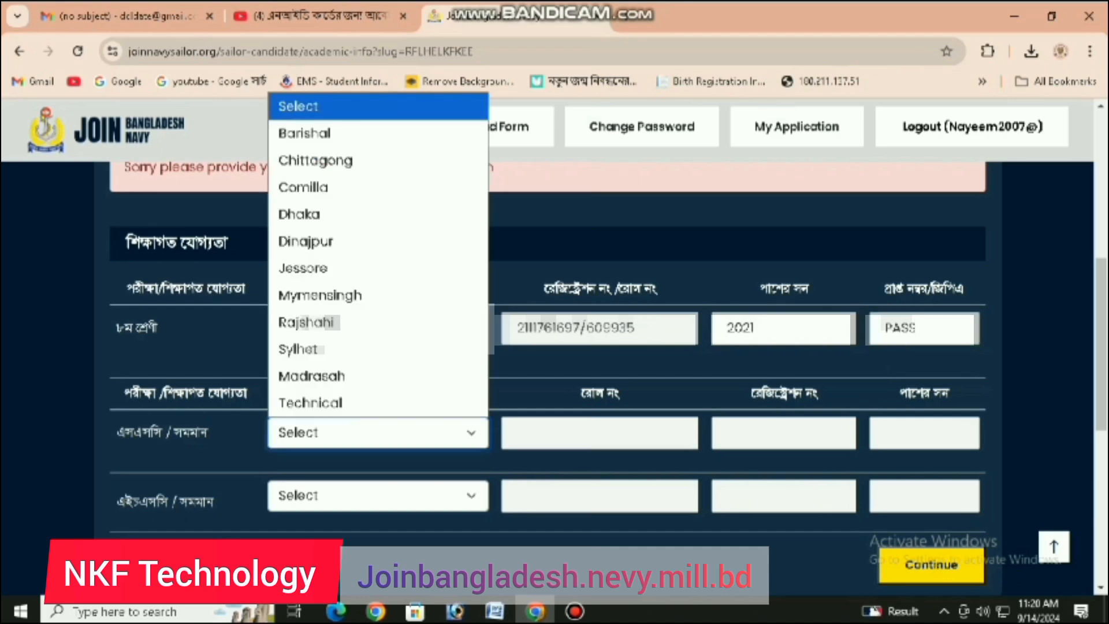
{"action": "key", "text": "Down"}
{"action": "key", "text": "Down"}
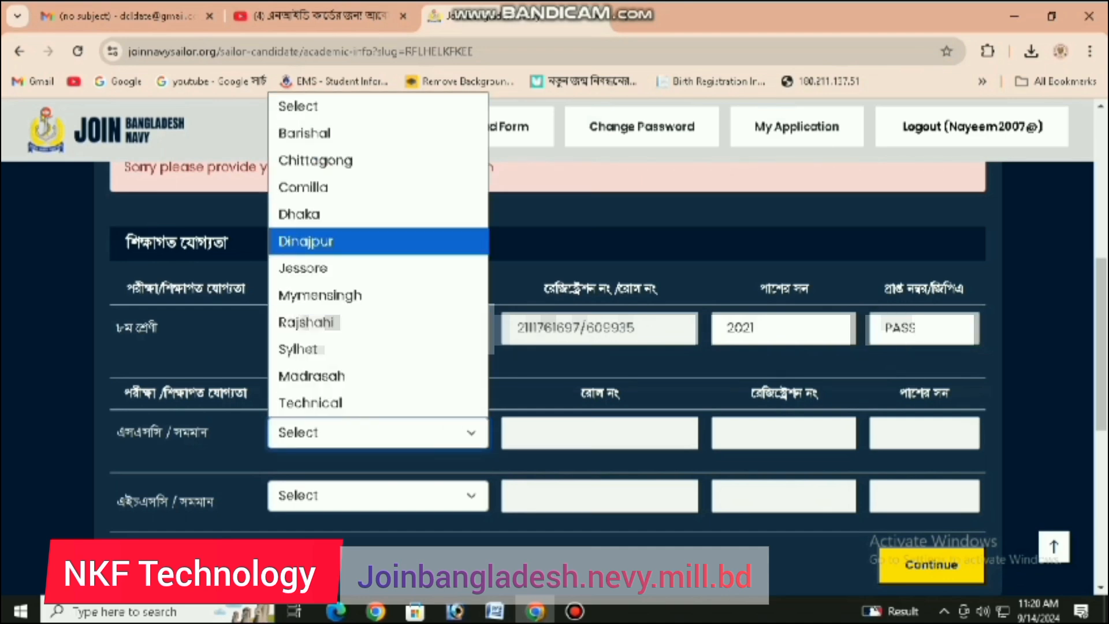
{"action": "key", "text": "Up"}
{"action": "key", "text": "Up"}
{"action": "key", "text": "Up"}
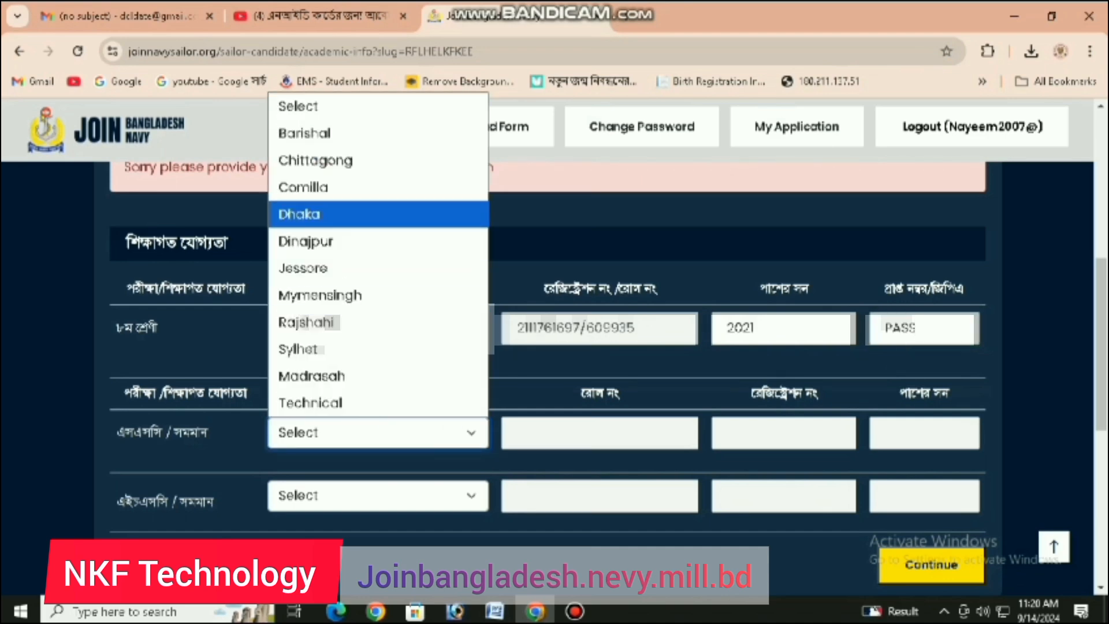
{"action": "key", "text": "Return"}
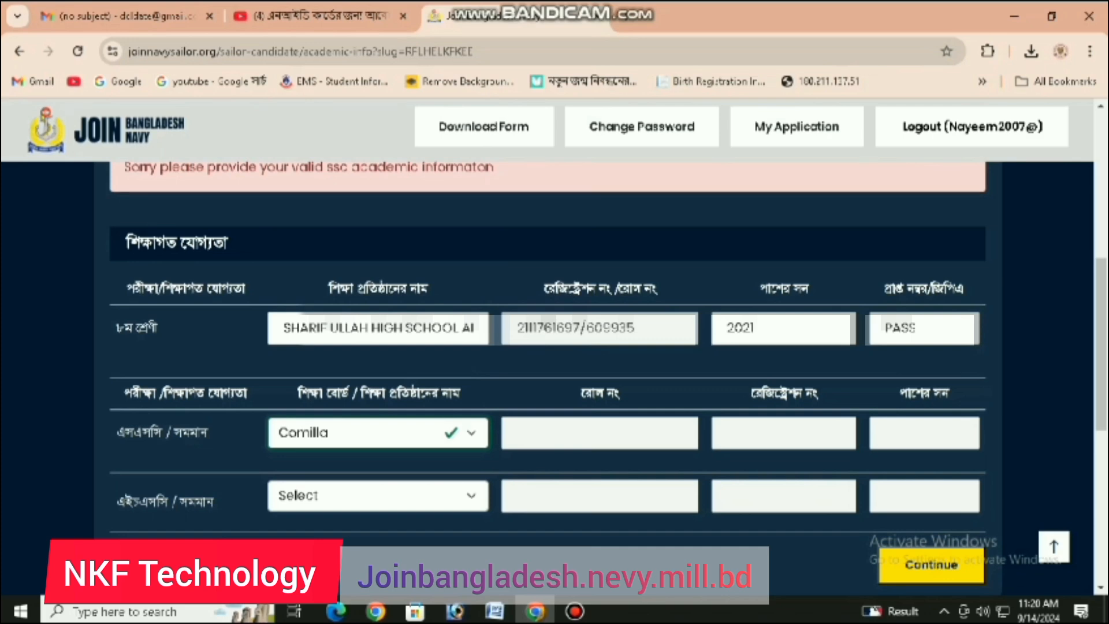
Step: Fill the SSC roll, registration number and 2024 pass year from suggestions, then continue to Personal Information
{"action": "left_click", "coordinate": [600, 433]}
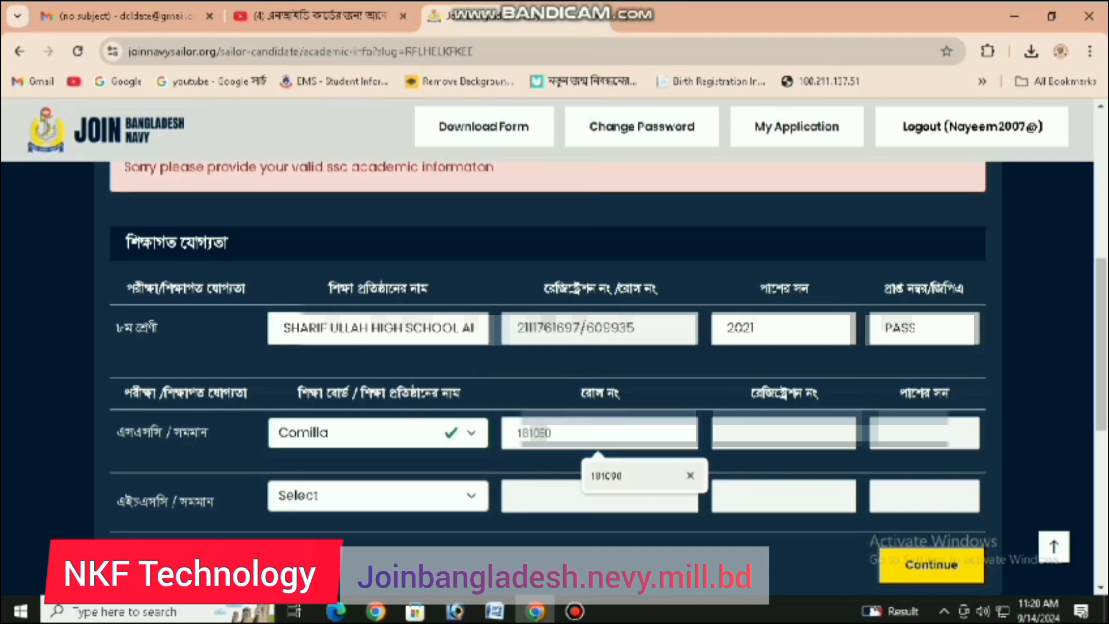
{"action": "left_click", "coordinate": [607, 476]}
{"action": "left_click", "coordinate": [783, 432]}
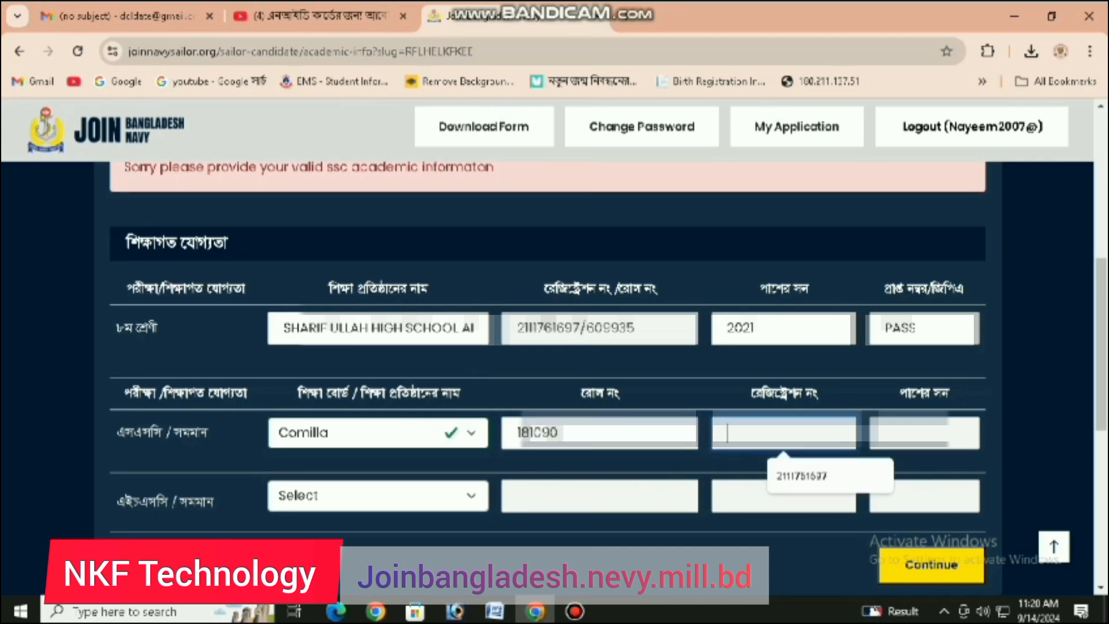
{"action": "left_click", "coordinate": [801, 475]}
{"action": "left_click", "coordinate": [902, 433]}
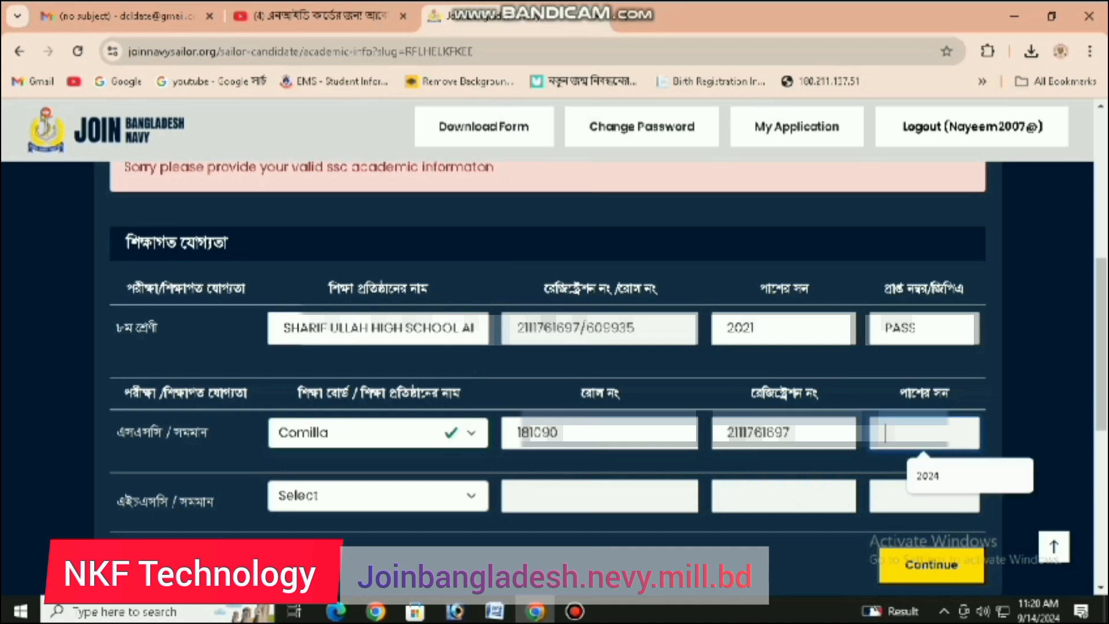
{"action": "left_click", "coordinate": [928, 475]}
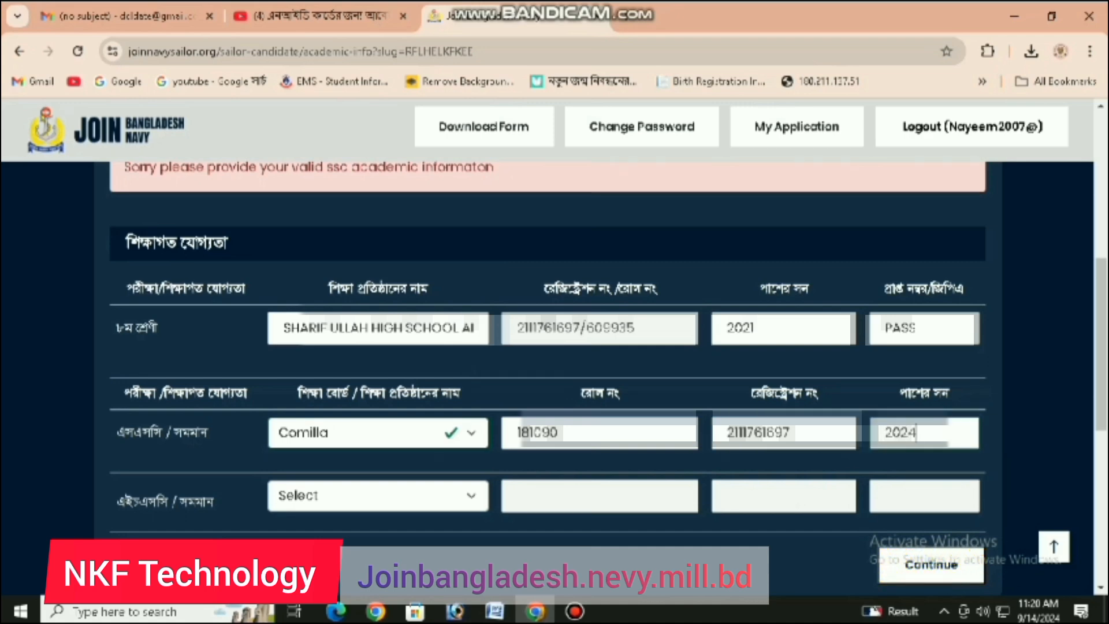
{"action": "left_click", "coordinate": [931, 565]}
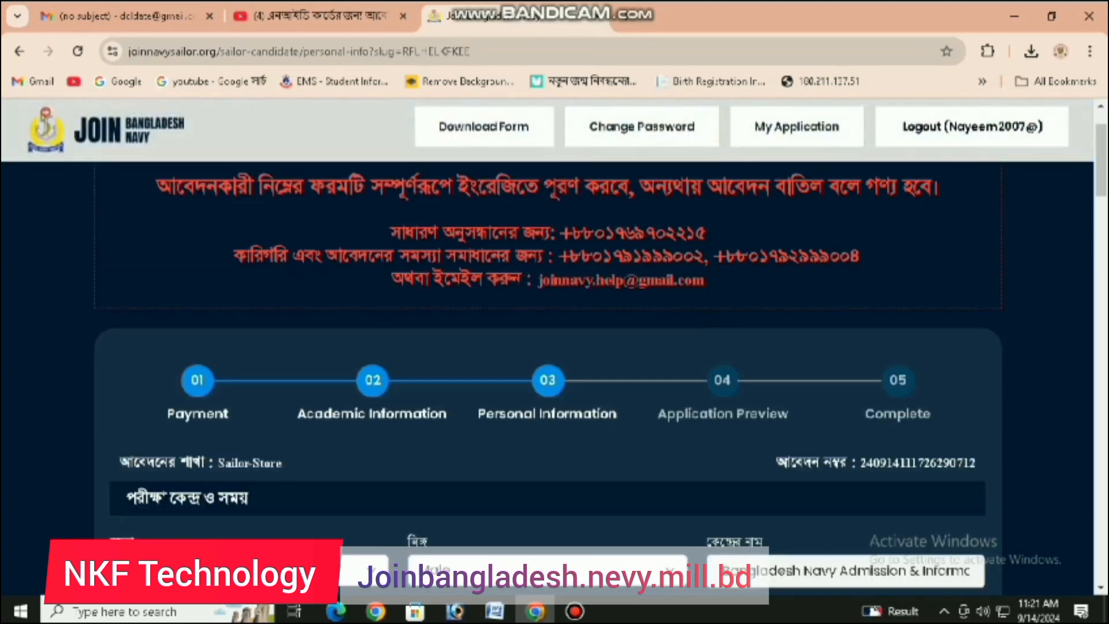
Step: Enter AGRICULTURE as the father's occupation
{"action": "scroll", "coordinate": [548, 347], "scroll_direction": "down", "scroll_amount": 7}
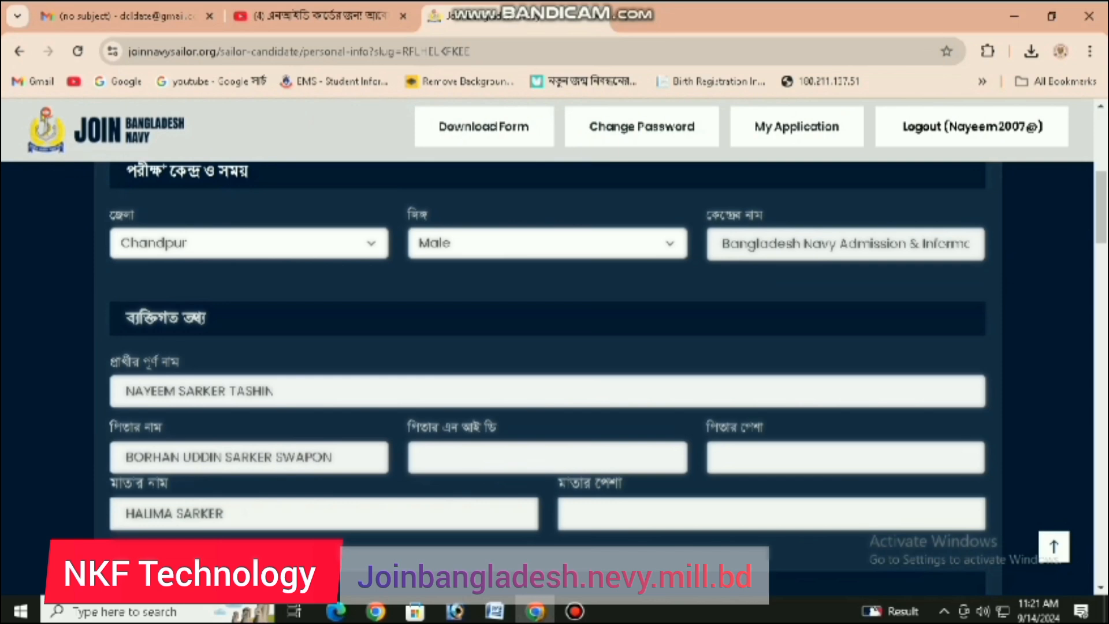
{"action": "scroll", "coordinate": [547, 346], "scroll_direction": "down", "scroll_amount": 1}
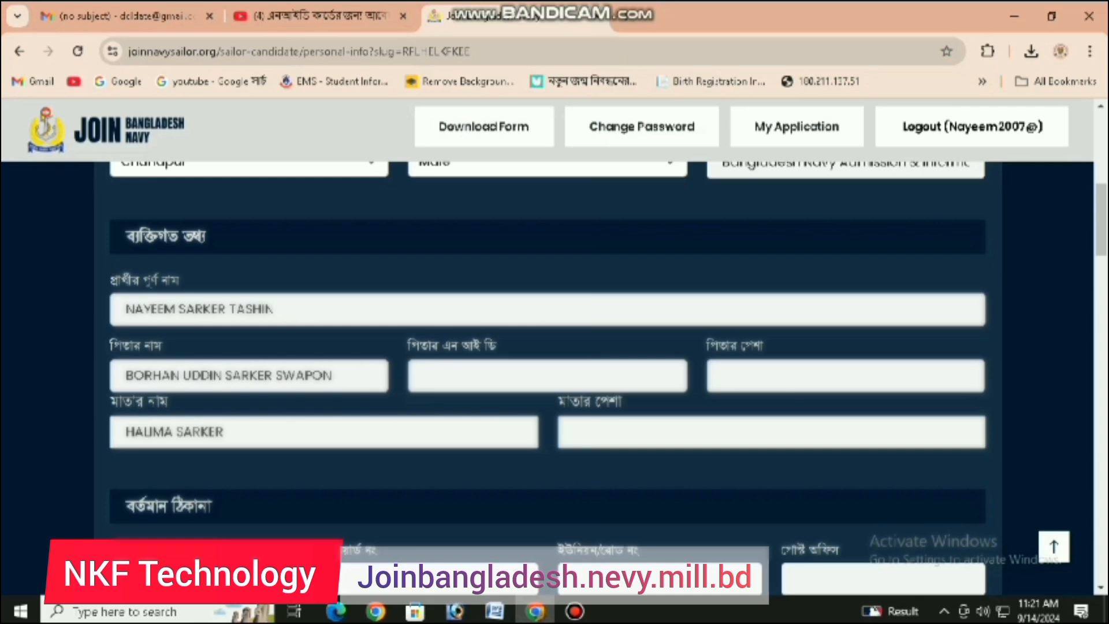
{"action": "left_click", "coordinate": [832, 376]}
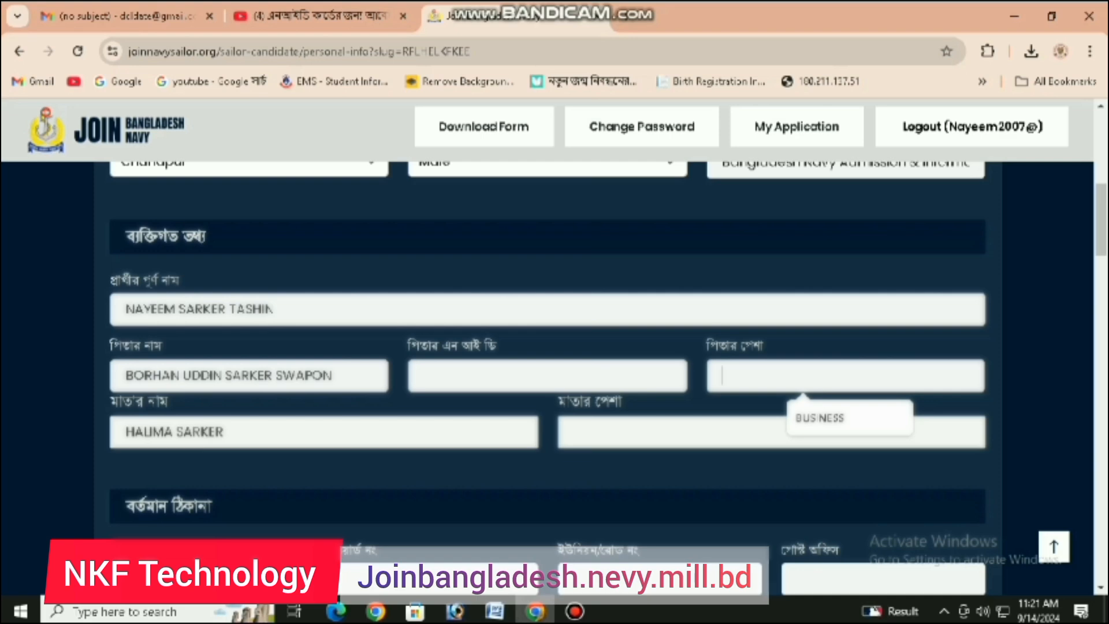
{"action": "key", "text": "Down"}
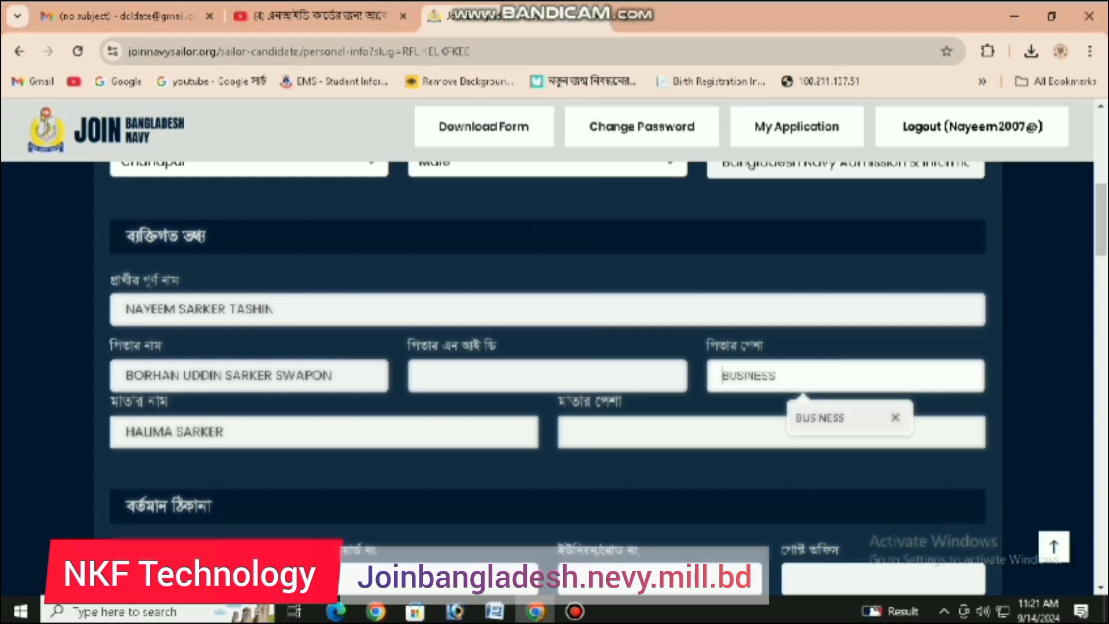
{"action": "key", "text": "Up"}
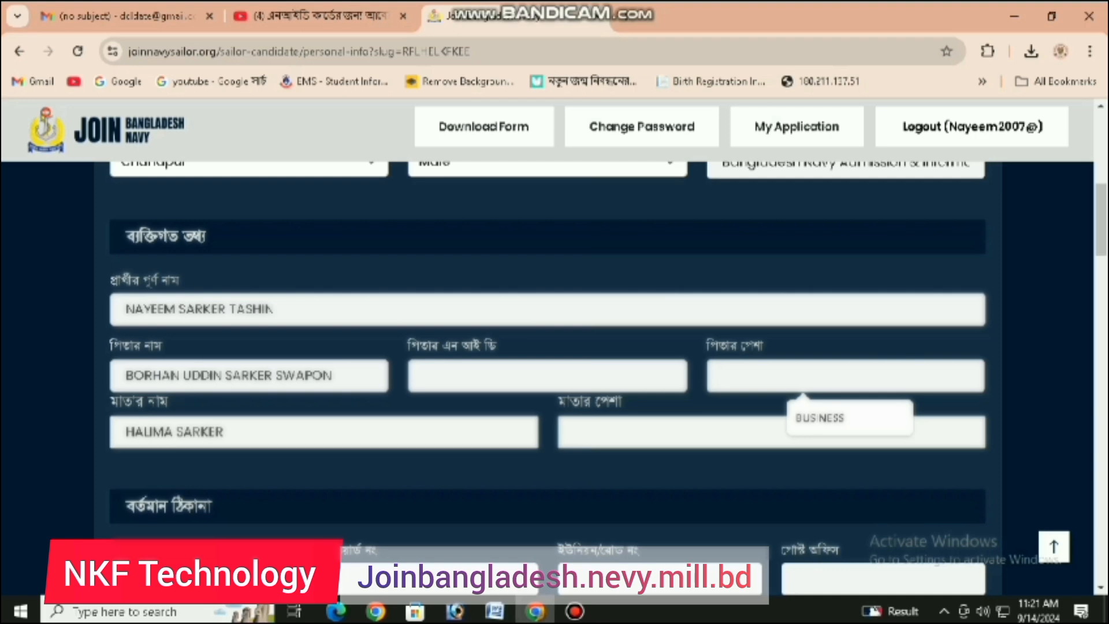
{"action": "type", "text": "AGR"}
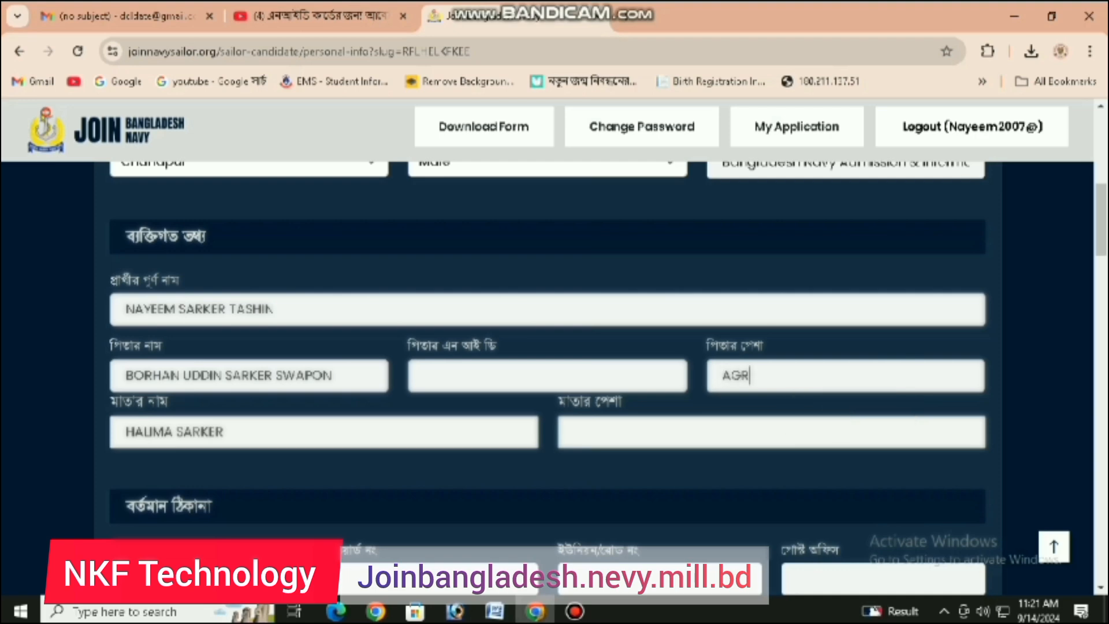
{"action": "type", "text": "ICULTURE"}
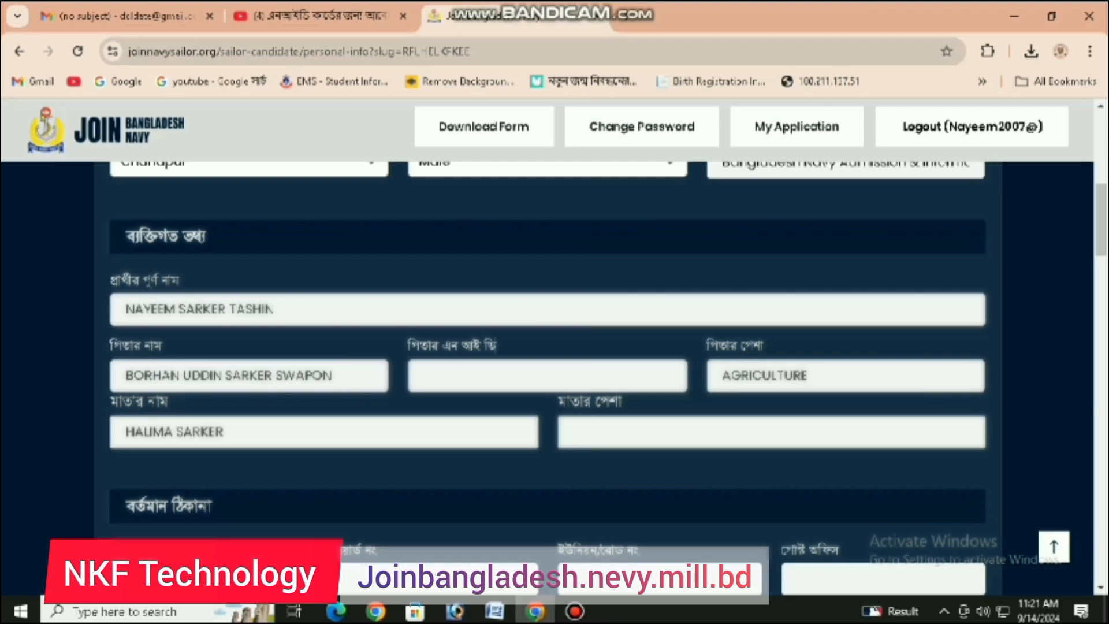
Step: Enter the father's NID number
{"action": "left_click", "coordinate": [498, 373]}
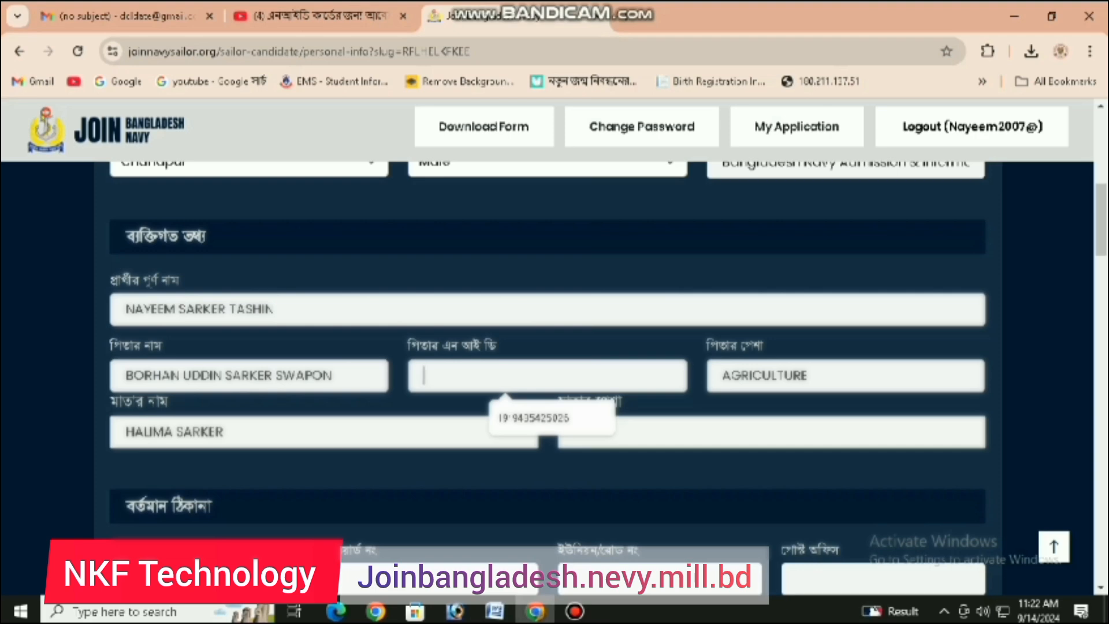
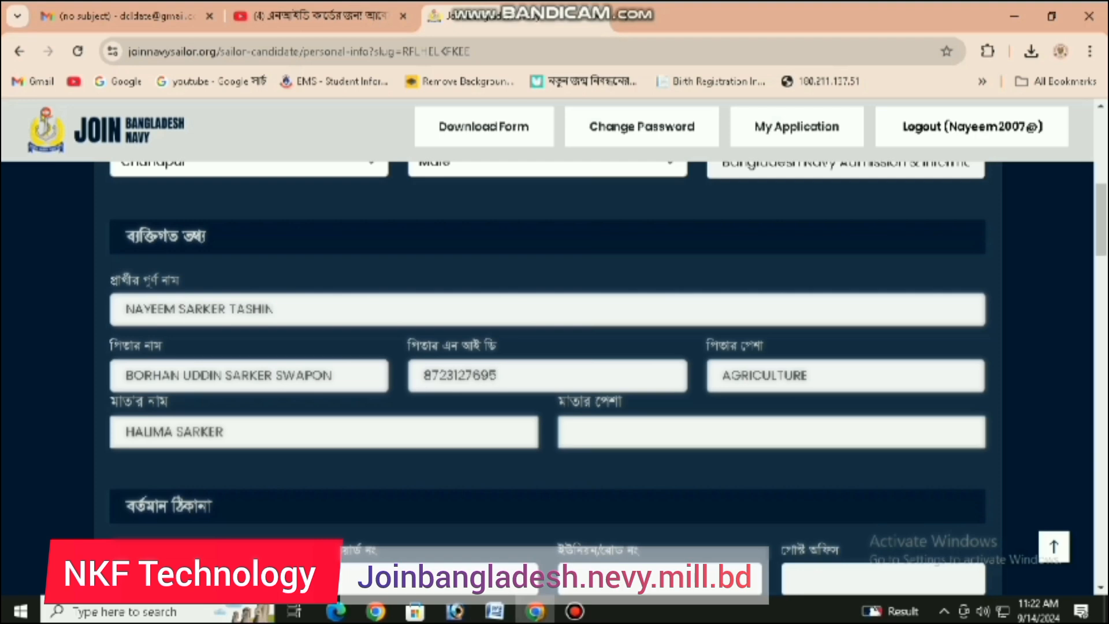
{"action": "scroll", "coordinate": [549, 376], "scroll_direction": "down", "scroll_amount": 3}
{"action": "scroll", "coordinate": [549, 375], "scroll_direction": "up", "scroll_amount": 1}
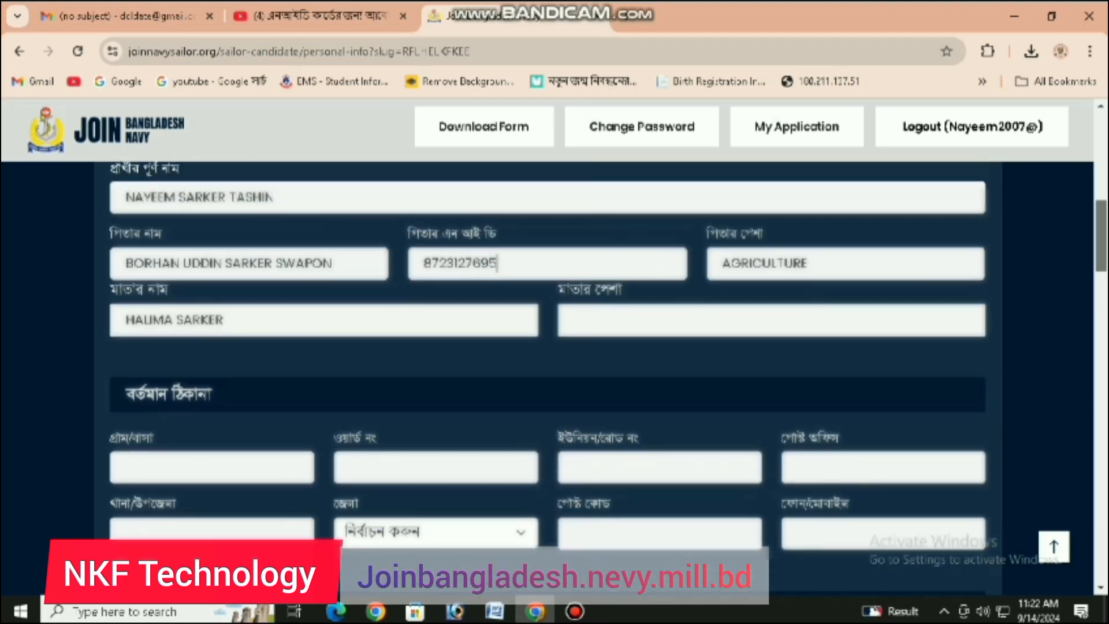
Step: Set the mother's occupation to HOUSEWIFE
{"action": "left_click", "coordinate": [670, 320]}
{"action": "key", "text": "Return"}
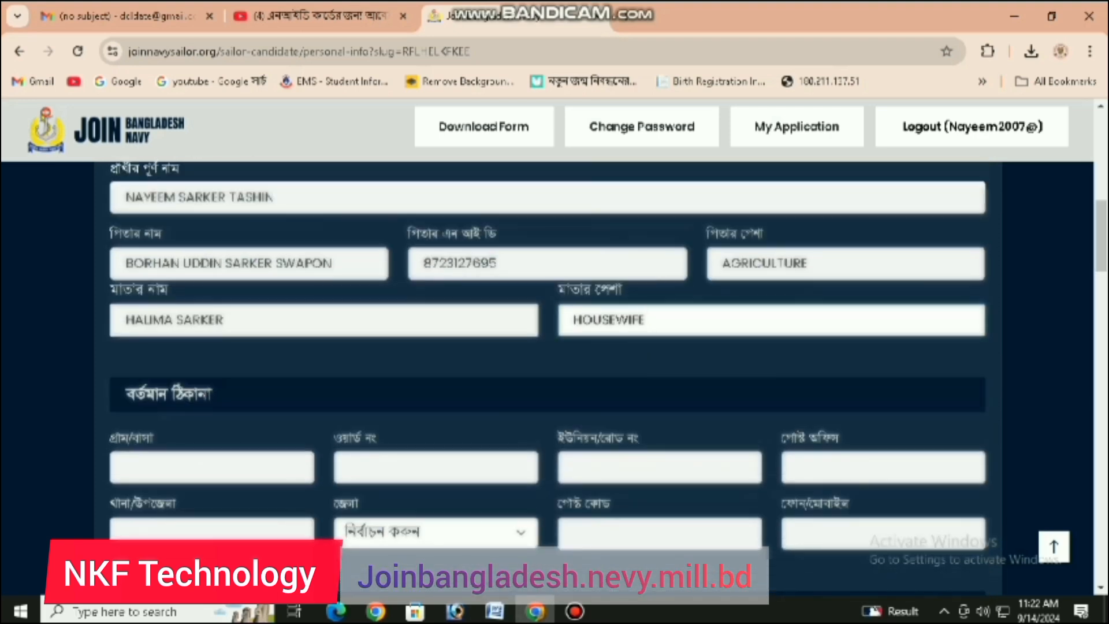
{"action": "scroll", "coordinate": [549, 346], "scroll_direction": "up", "scroll_amount": 2}
{"action": "scroll", "coordinate": [549, 376], "scroll_direction": "down", "scroll_amount": 3}
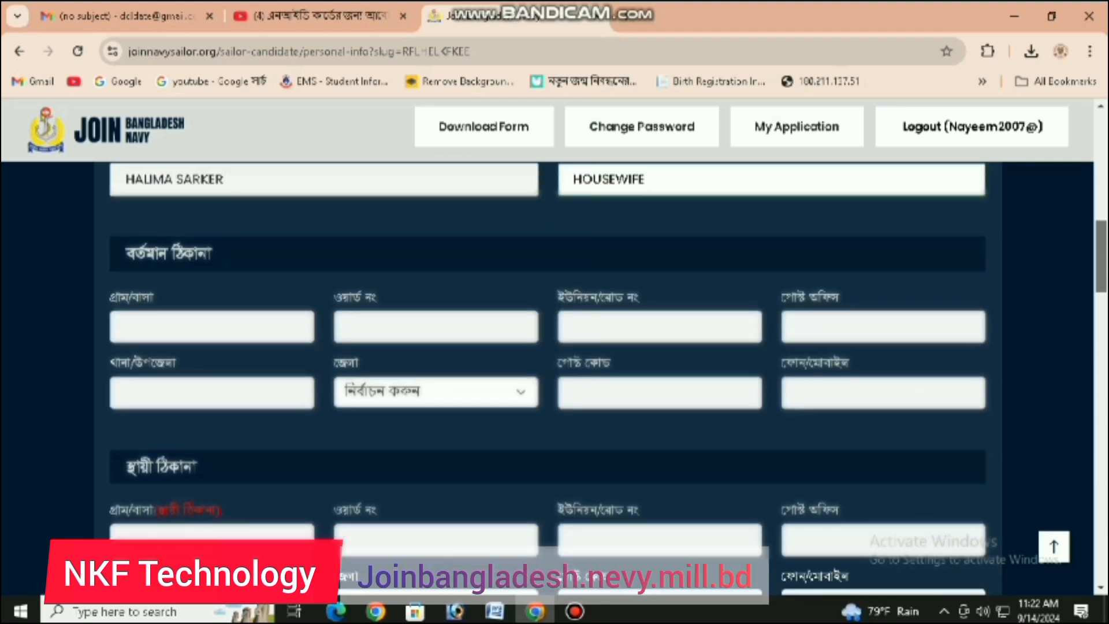
Step: Enter the present-address village name and begin typing the union/road name
{"action": "left_click", "coordinate": [212, 327]}
{"action": "left_click", "coordinate": [944, 611]}
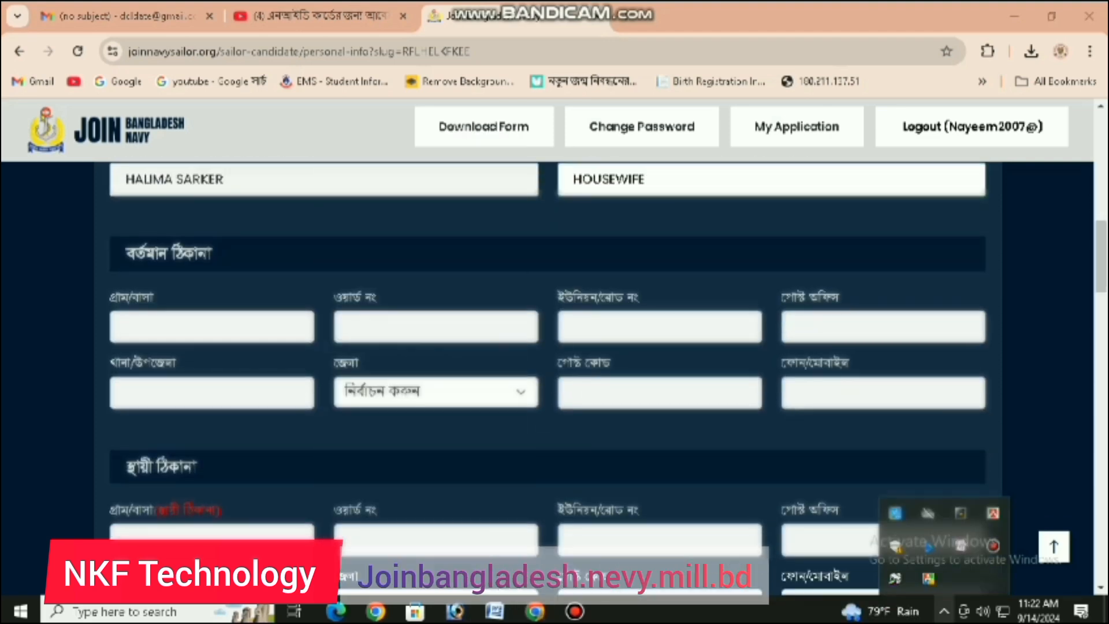
{"action": "left_click", "coordinate": [212, 327]}
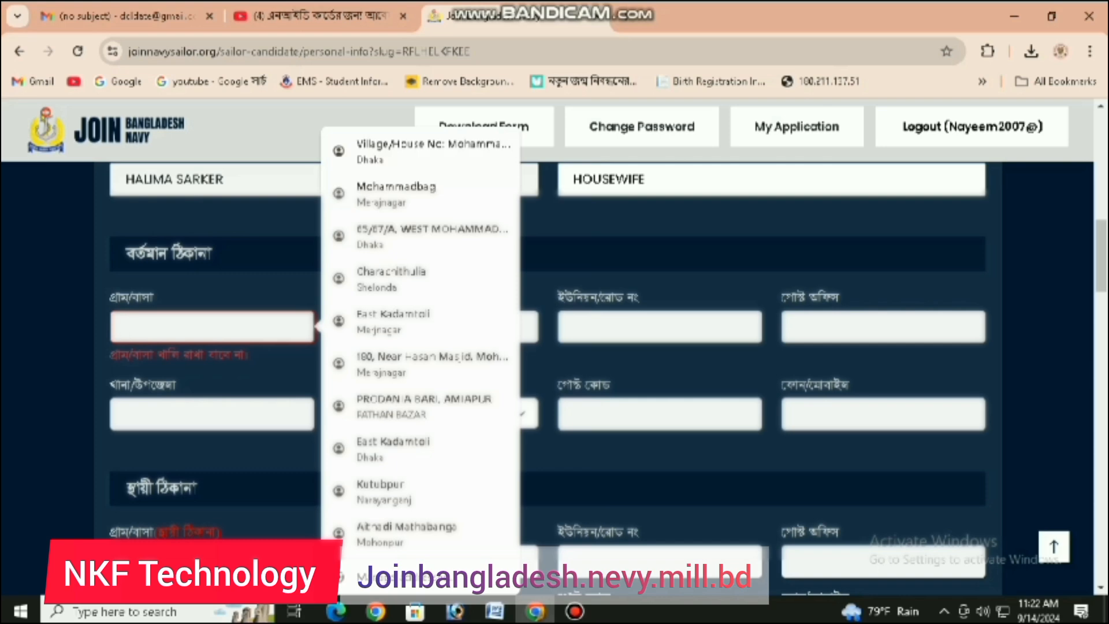
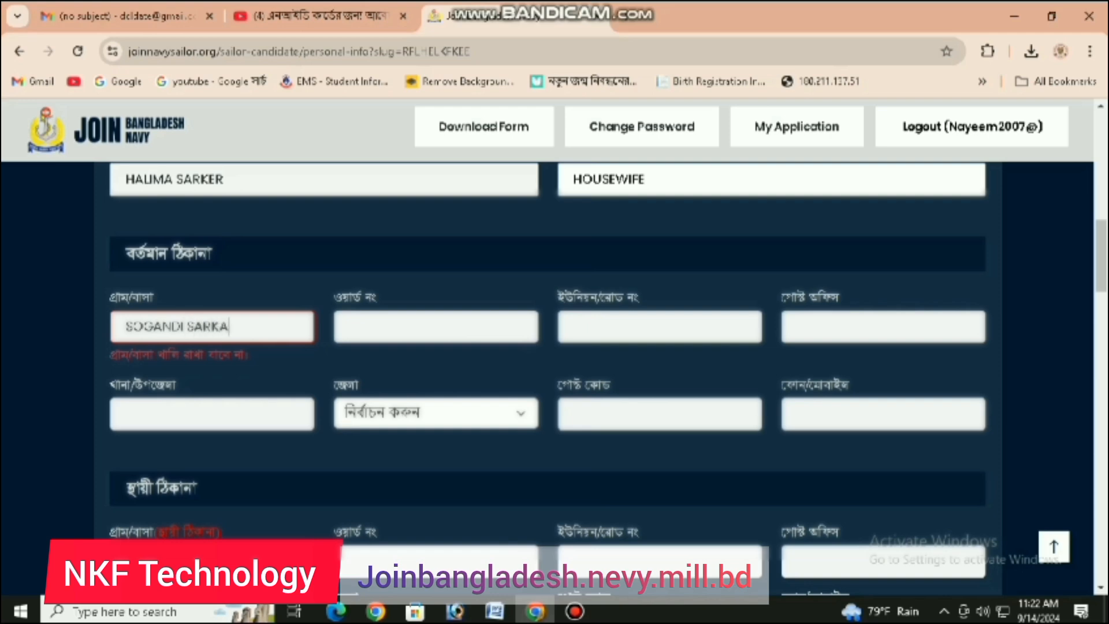
{"action": "left_click", "coordinate": [404, 327]}
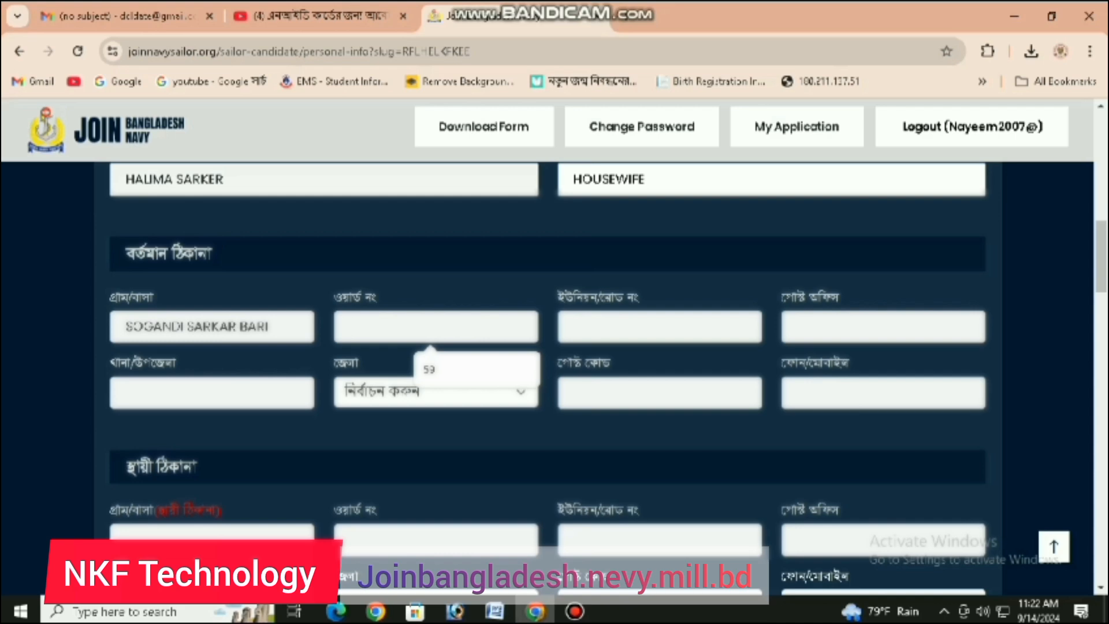
{"action": "left_click", "coordinate": [660, 327]}
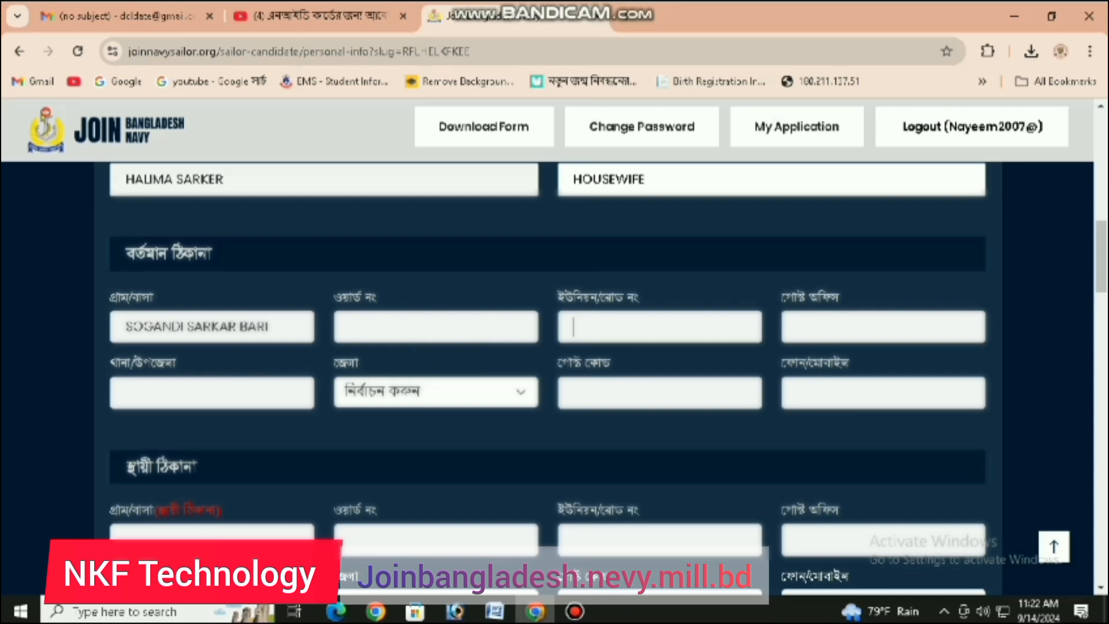
{"action": "type", "text": "SAT"}
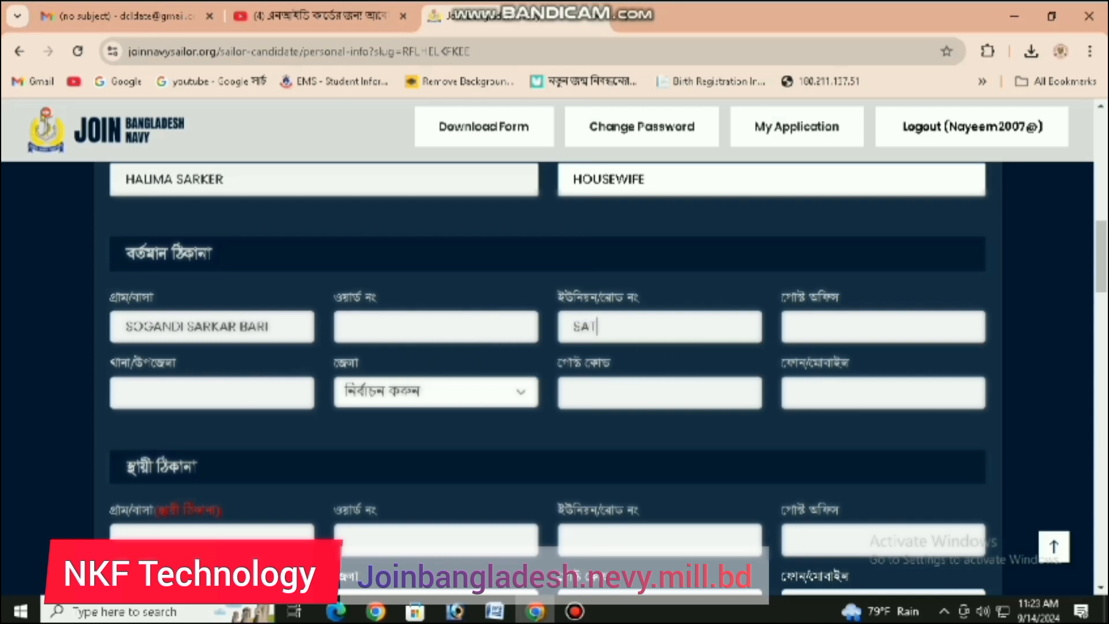